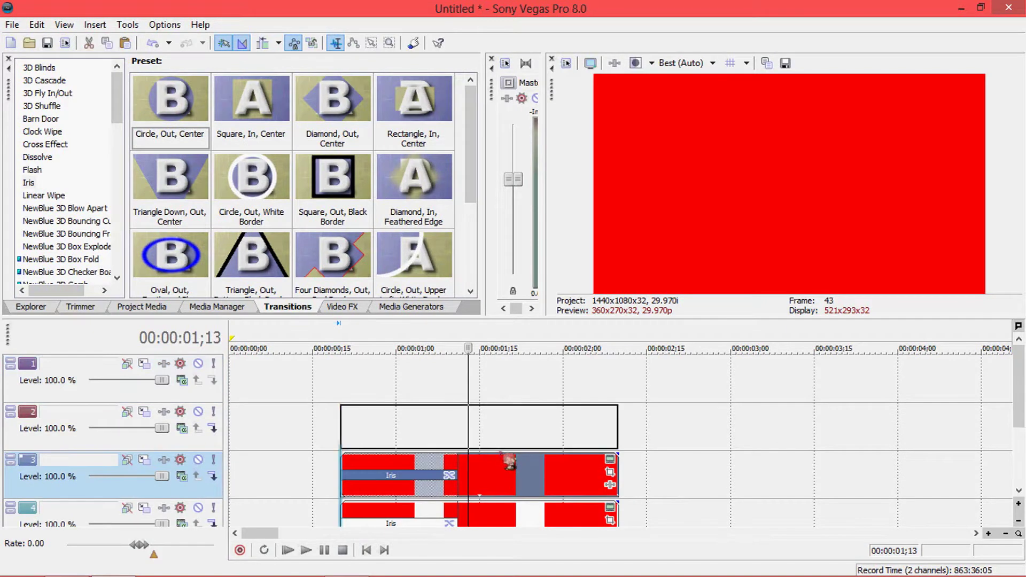
Move the two red clips with Iris transitions up one track each, onto tracks 2 and 3, with their starts aligned.
left_click_drag(512, 508, 507, 480)
left_click_drag(607, 510, 540, 488)
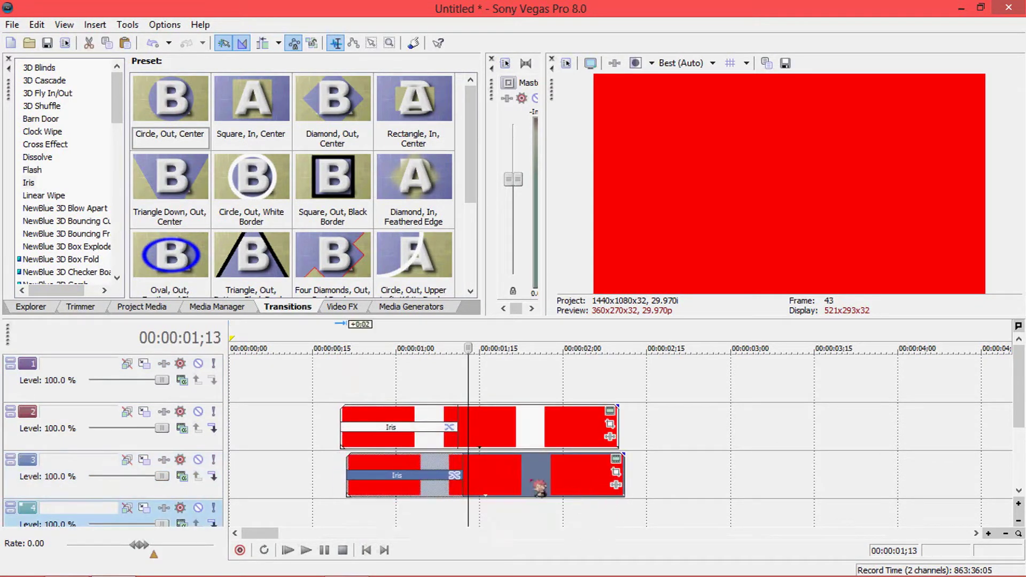
scroll(423, 441, "down", 2)
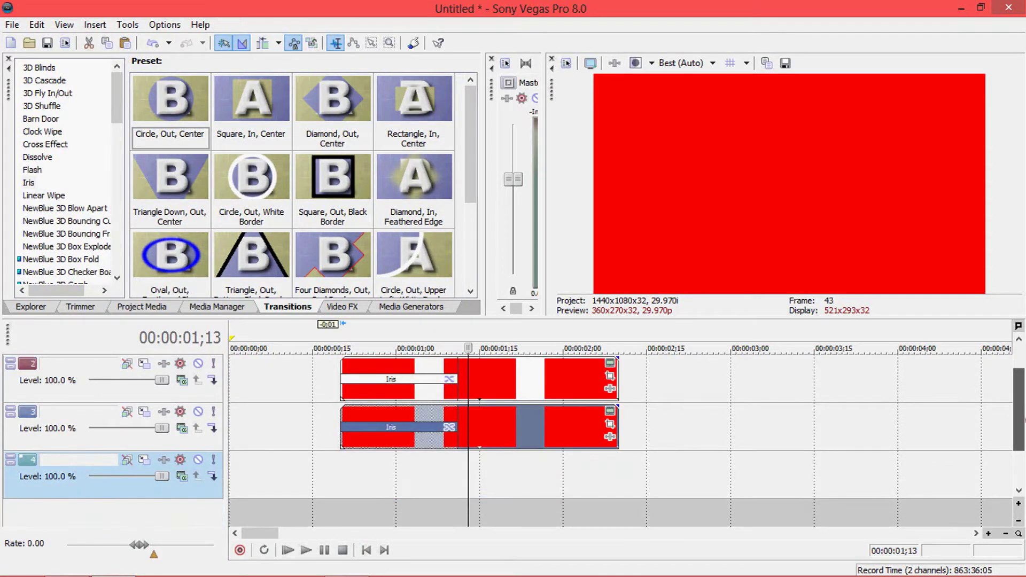
Import Fairy Tail basketball.jpg onto the empty track 4 and trim its end to match the end of the red clips.
left_click(343, 473)
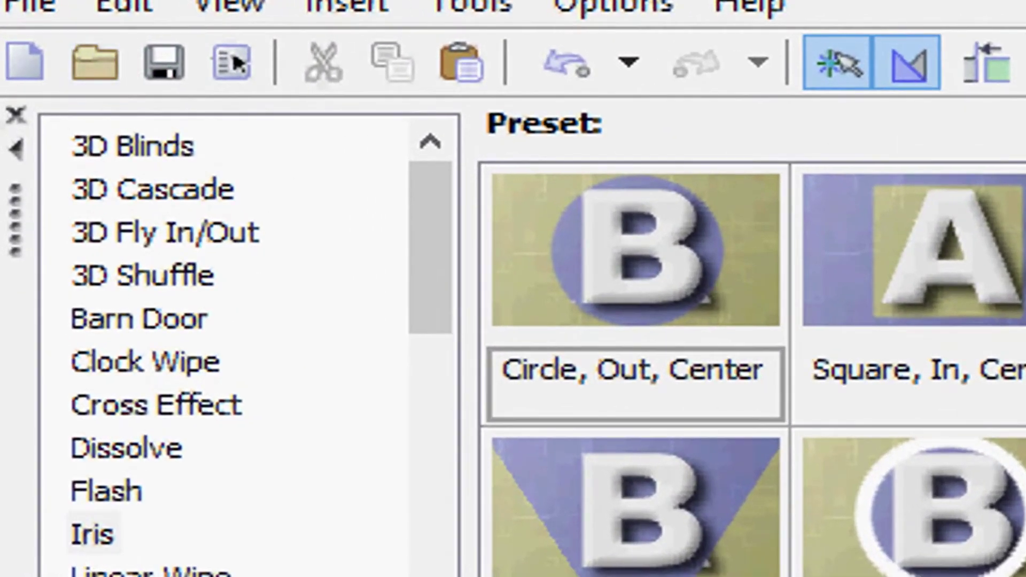
left_click(95, 61)
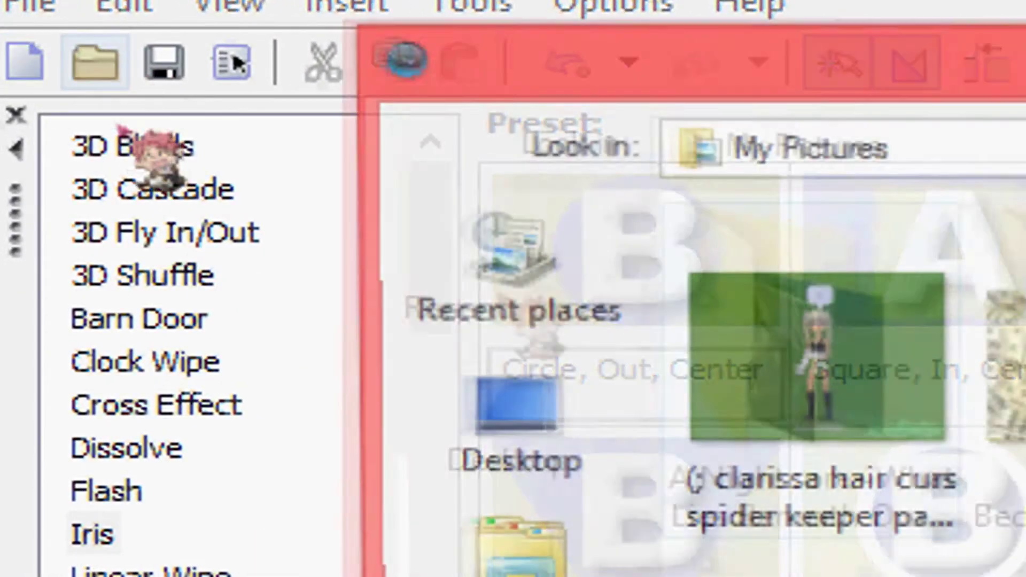
type("fairy ta")
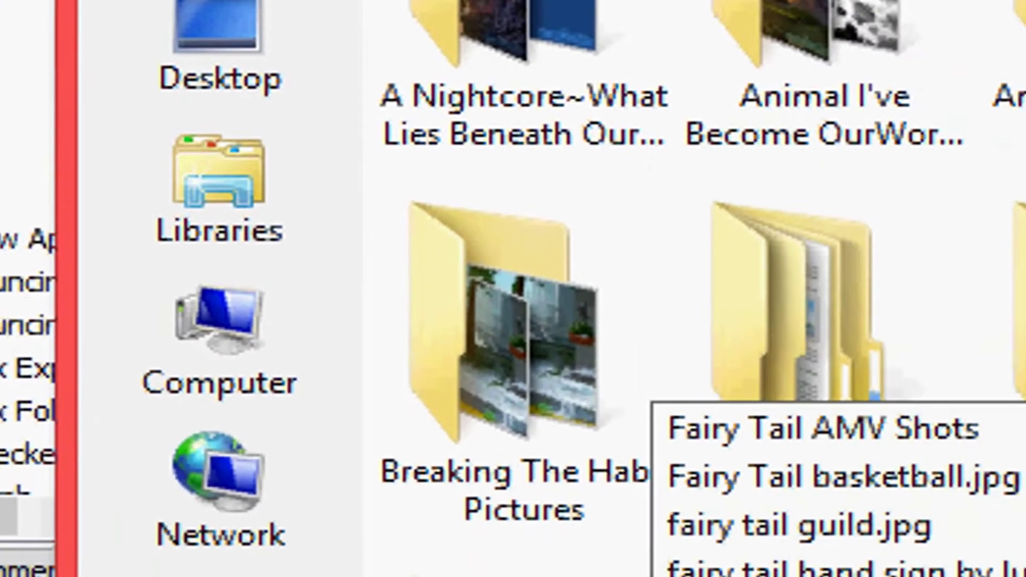
type("il")
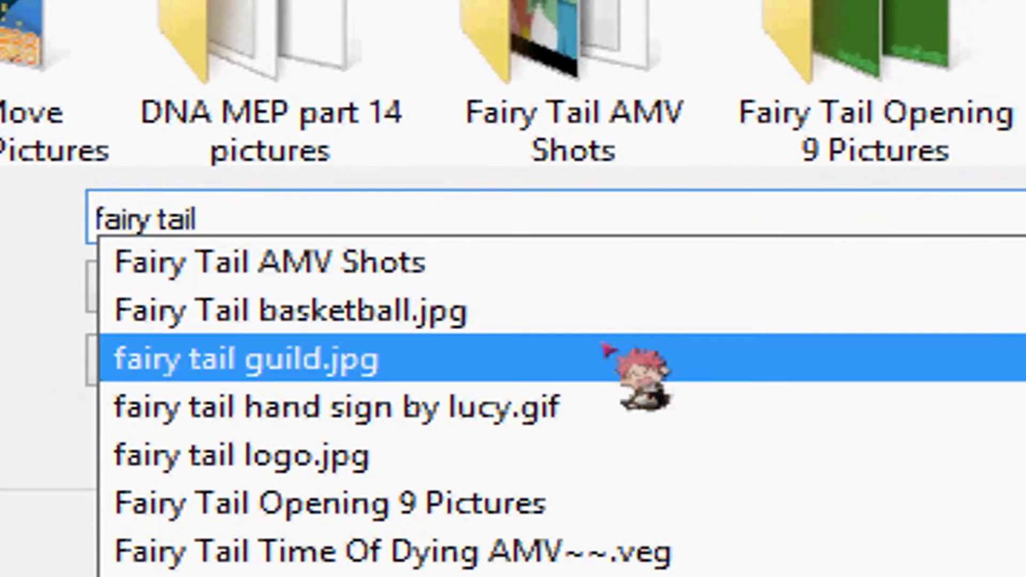
left_click(823, 576)
left_click(431, 220)
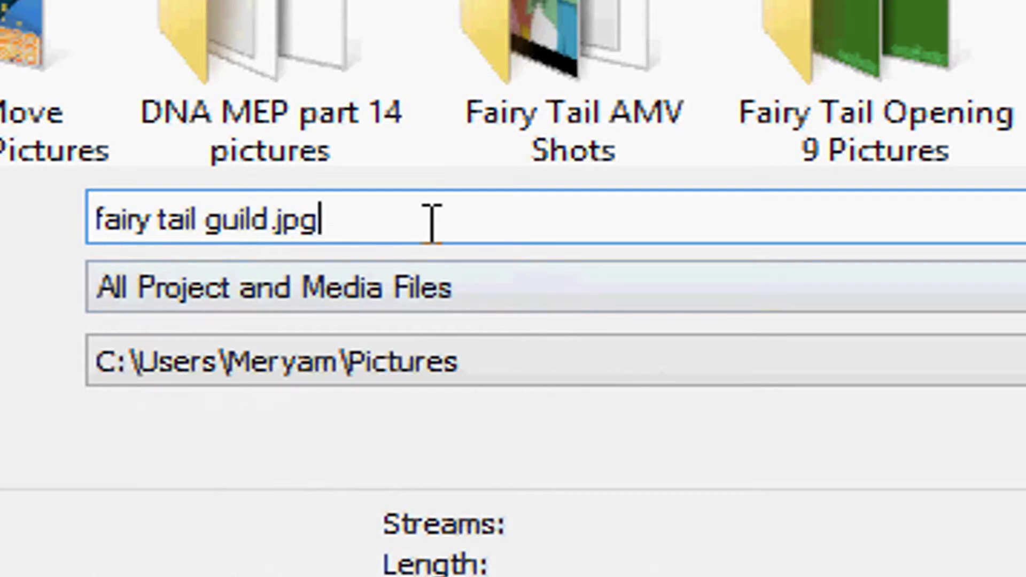
key("BackSpace")
key("BackSpace")
key("BackSpace")
key("BackSpace")
key("BackSpace")
key("BackSpace")
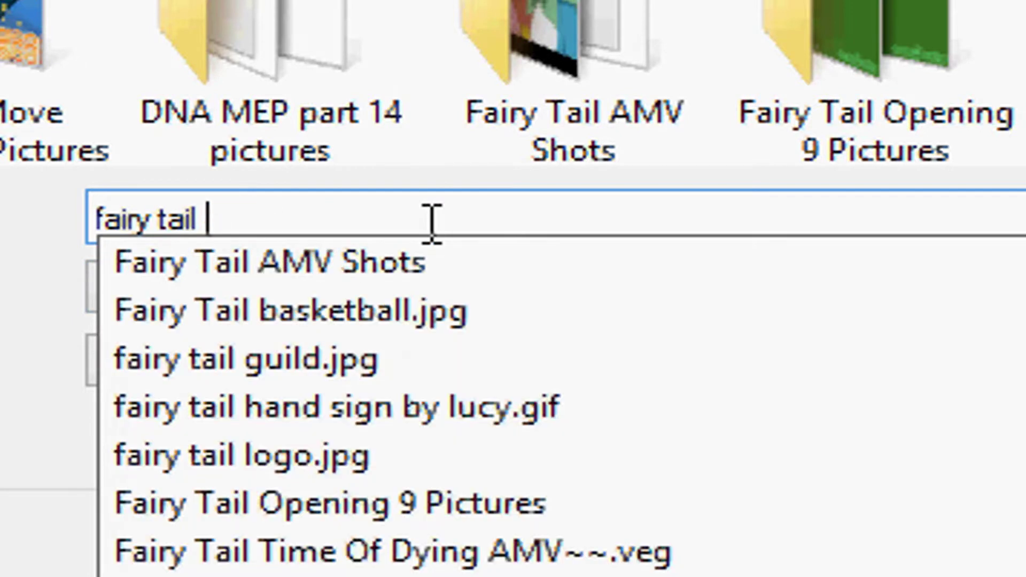
type("b")
left_click(769, 260)
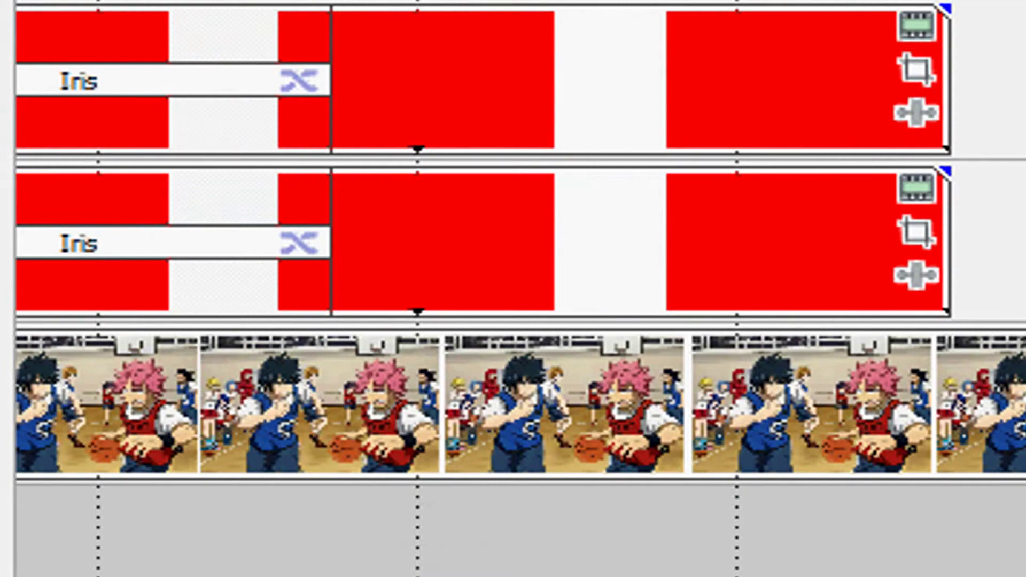
left_click_drag(1023, 419, 946, 447)
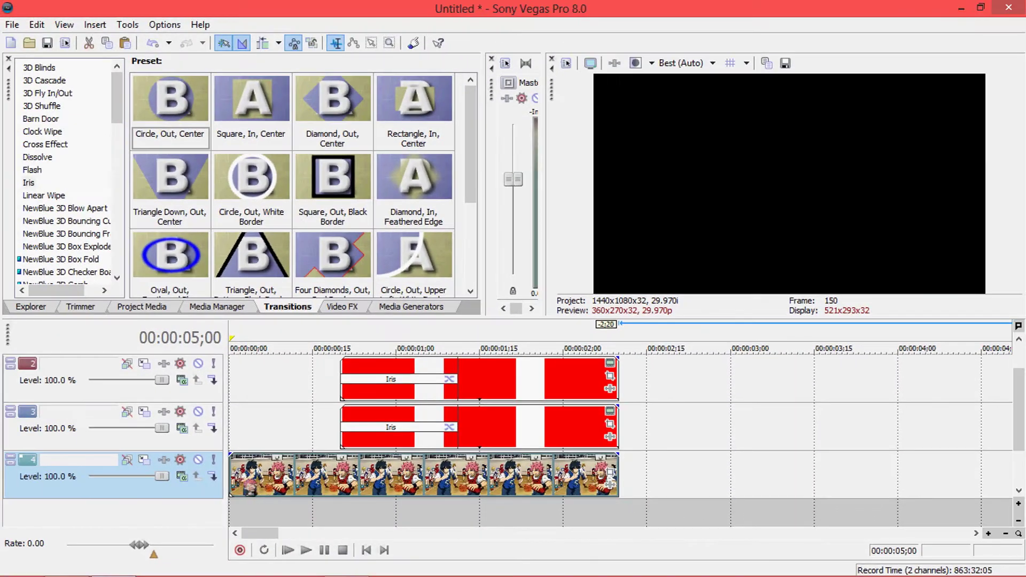
Preview the red iris transition over the basketball image and return the playhead to the start.
left_click(240, 474)
left_click(394, 426)
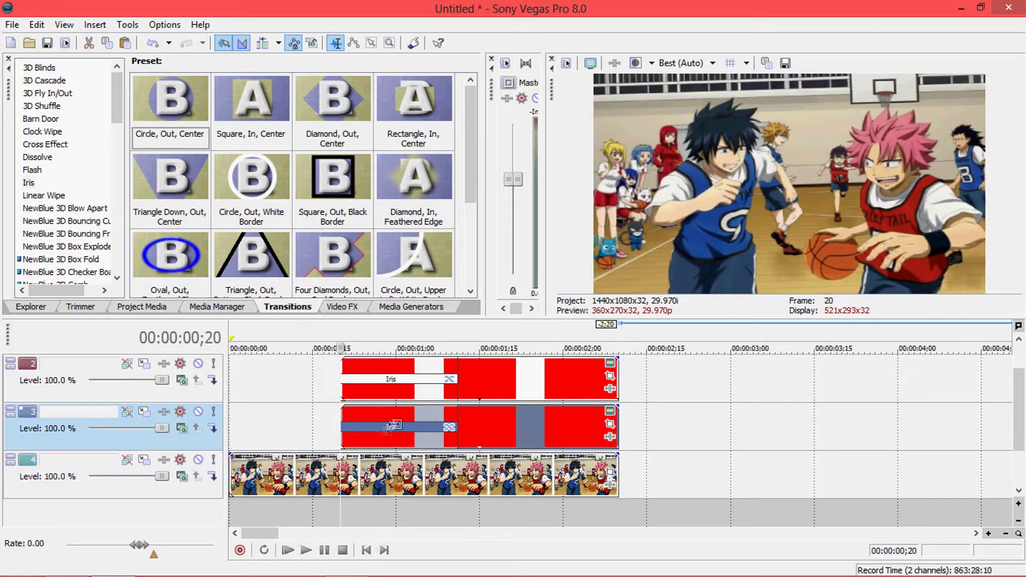
key("space")
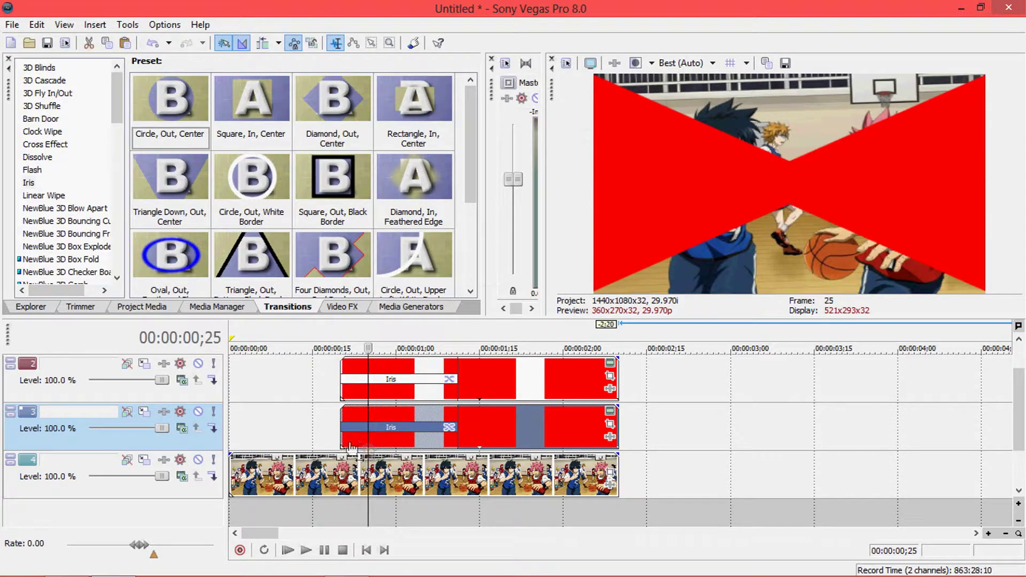
left_click_drag(366, 445, 229, 445)
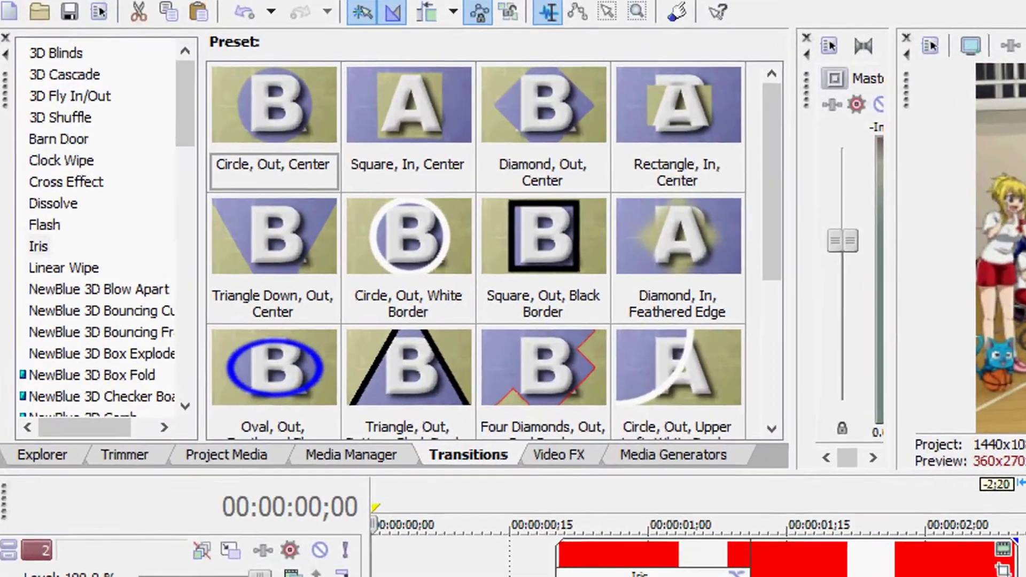
Apply the Black and White video effect to the basketball image with a blend amount of 0.856.
left_click(558, 454)
left_click_drag(241, 115, 238, 73)
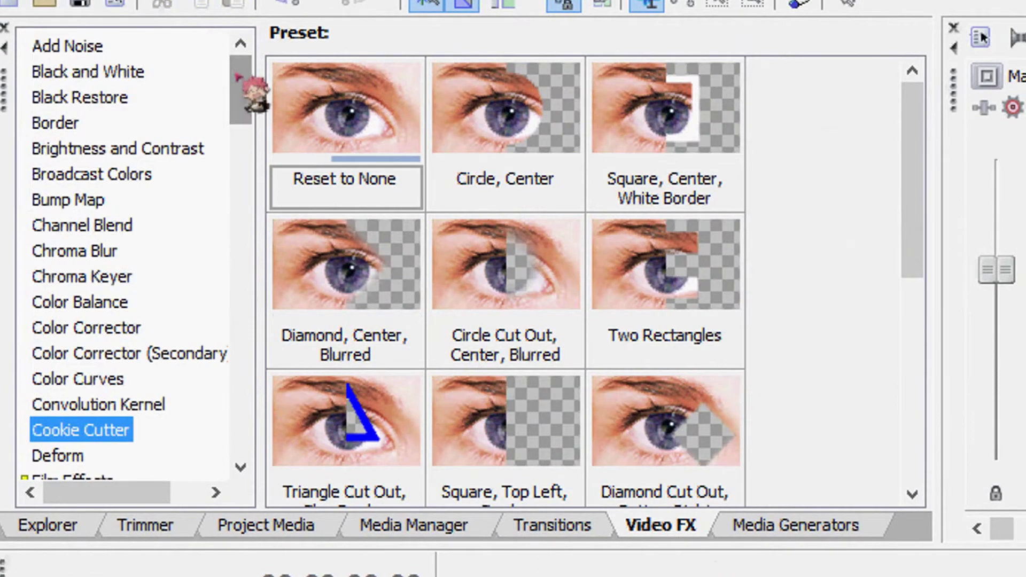
left_click(87, 71)
left_click_drag(359, 264, 363, 273)
left_click_drag(204, 135, 283, 508)
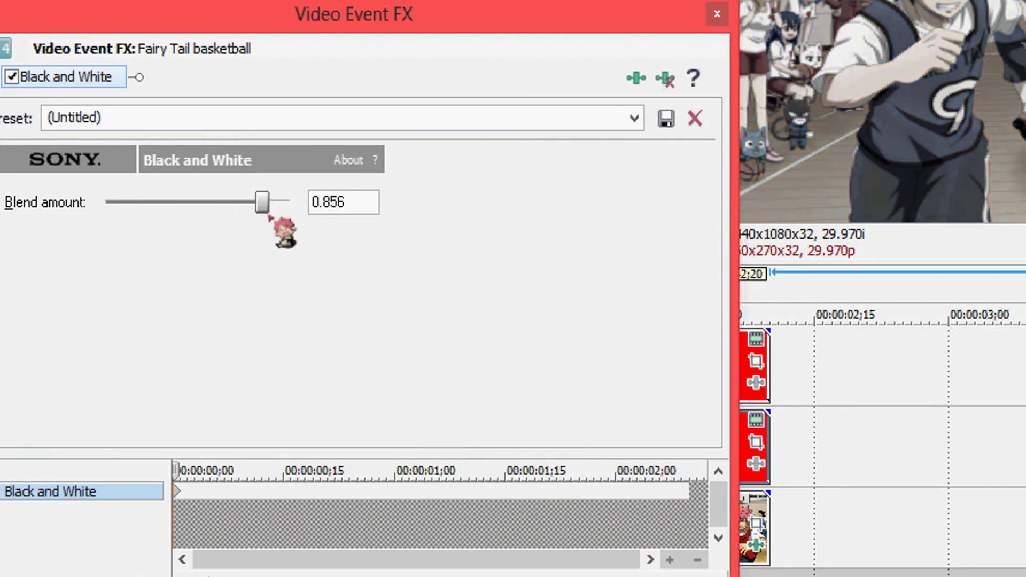
left_click(717, 14)
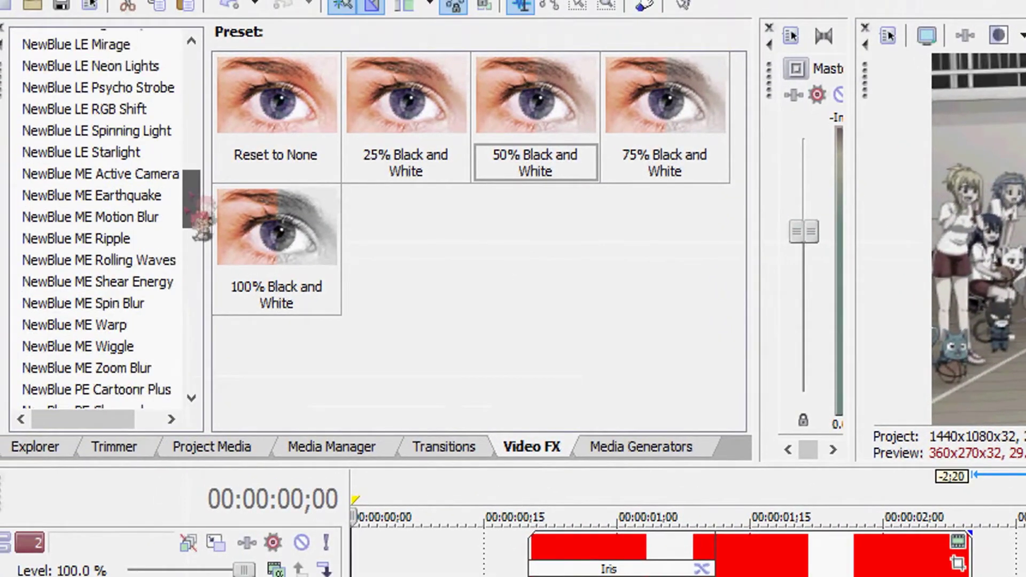
Add the NewBlue ME Earthquake effect with the Big One preset to the basketball image.
mouse_move(187, 210)
left_mouse_down()
mouse_move(187, 241)
mouse_move(185, 207)
left_mouse_up()
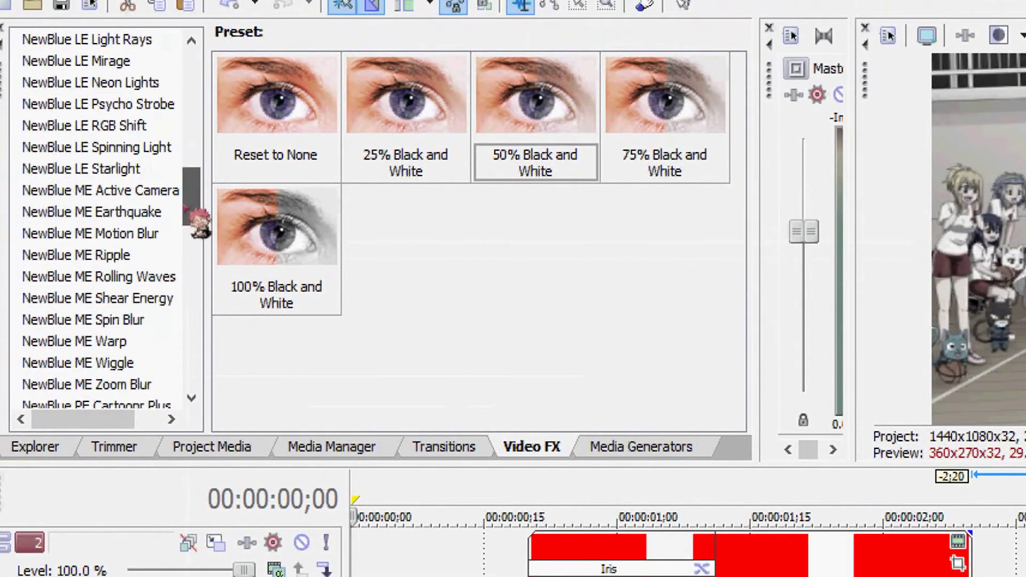
left_click(151, 211)
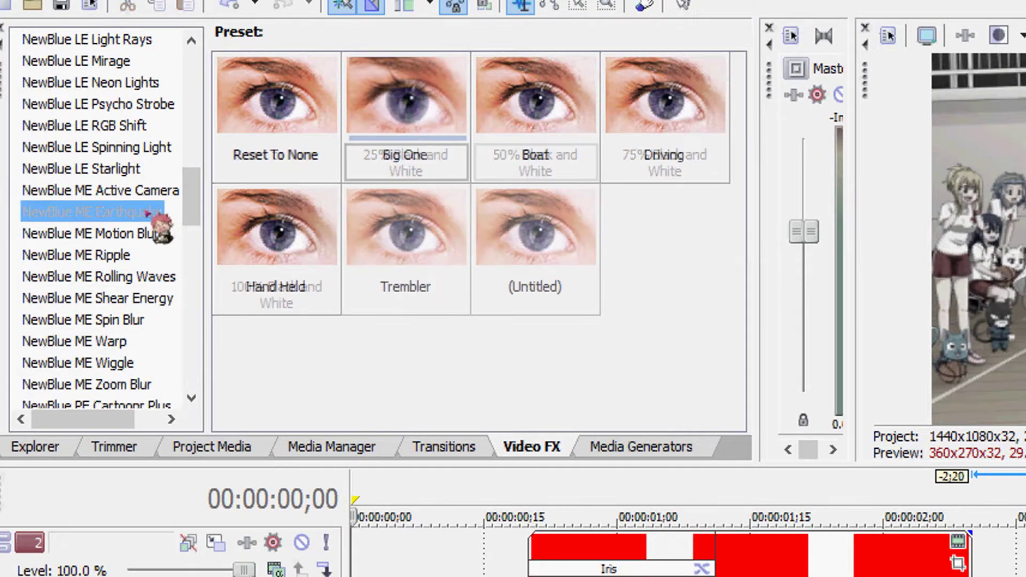
left_click(419, 137)
left_click_drag(418, 137, 449, 575)
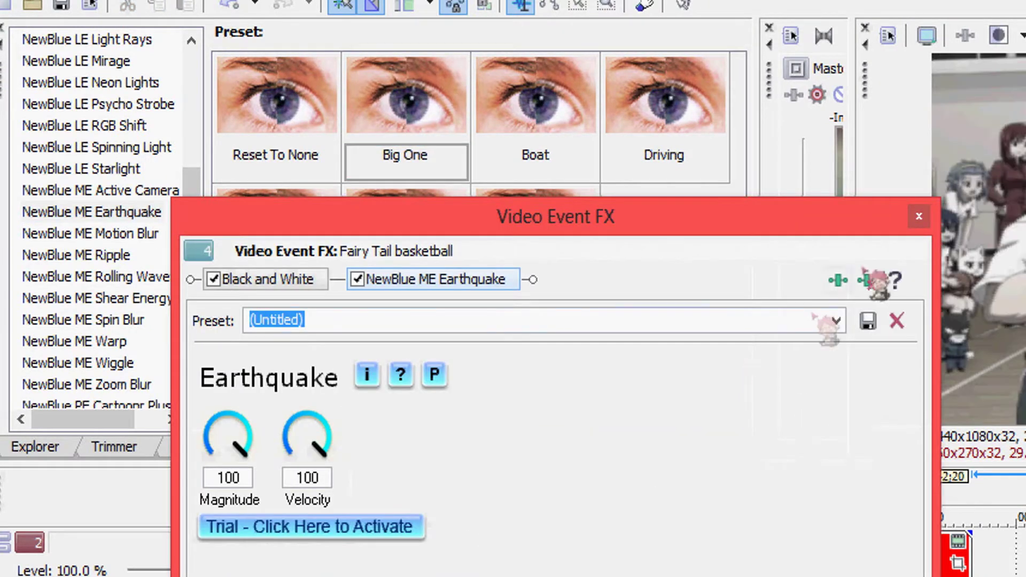
left_click(918, 216)
Add the NewBlue LE RGB Shift effect with the Random Red Shift preset to the basketball image and preview the result.
left_click(137, 126)
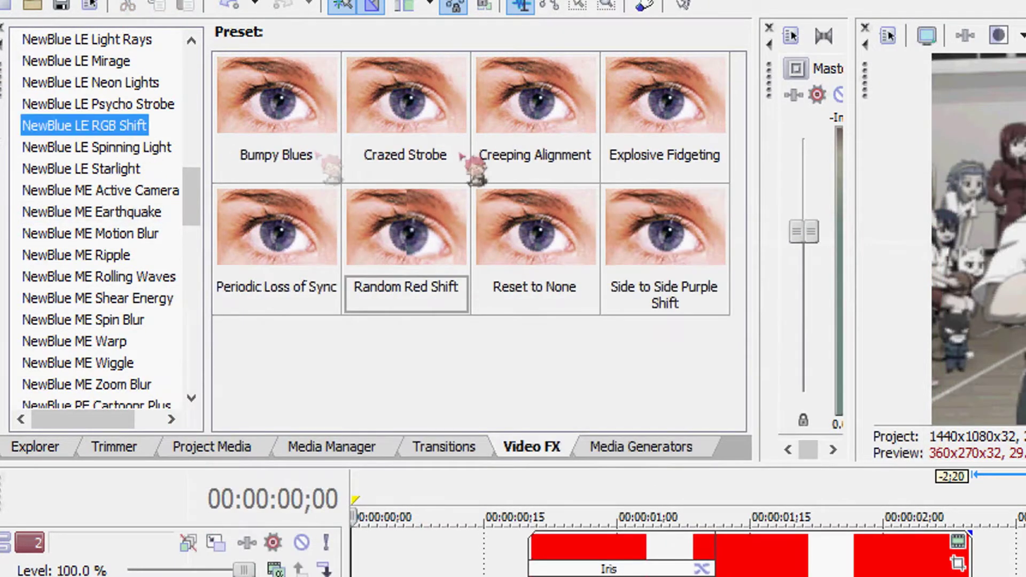
left_click_drag(432, 249, 435, 575)
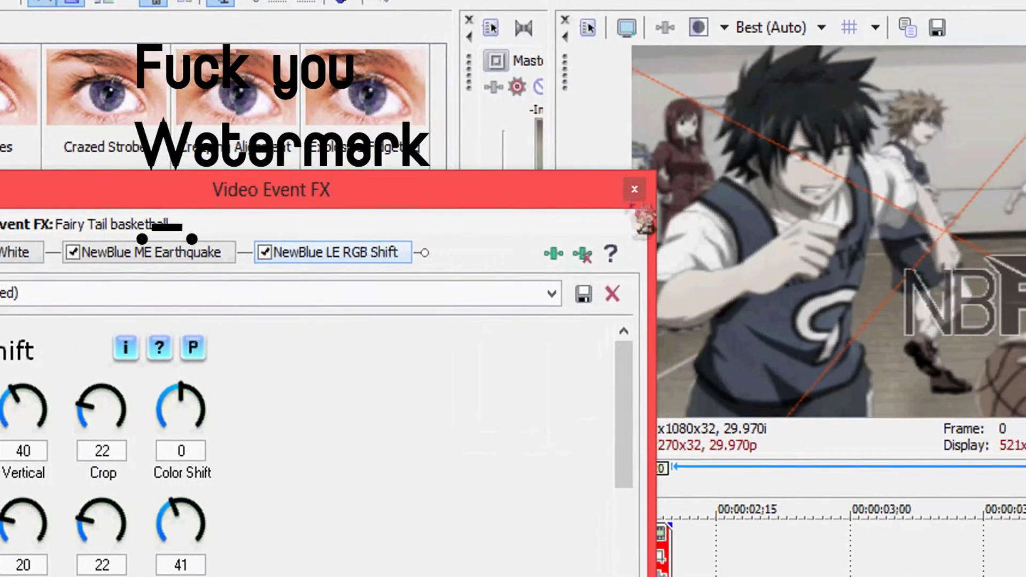
left_click(919, 216)
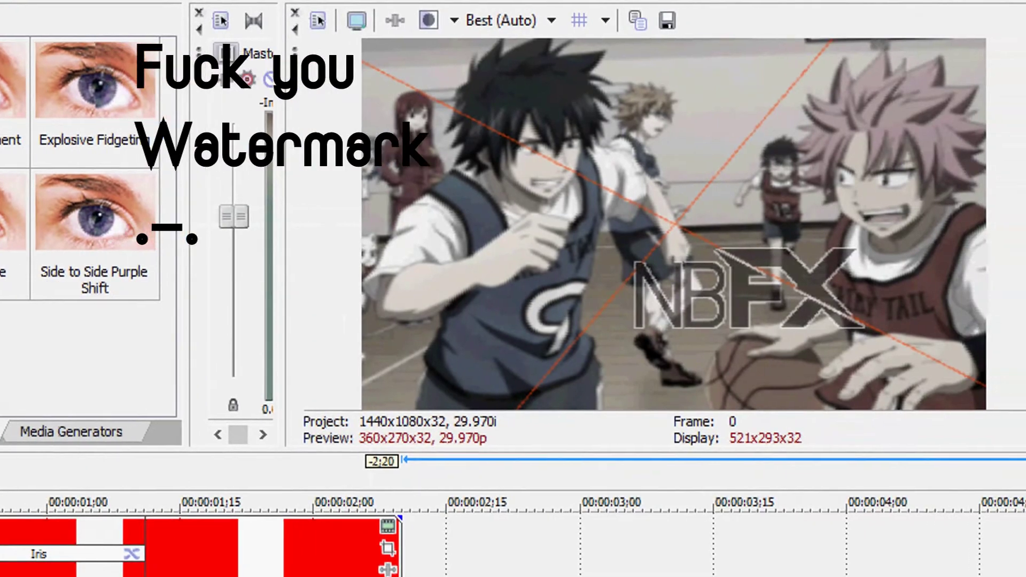
key("space")
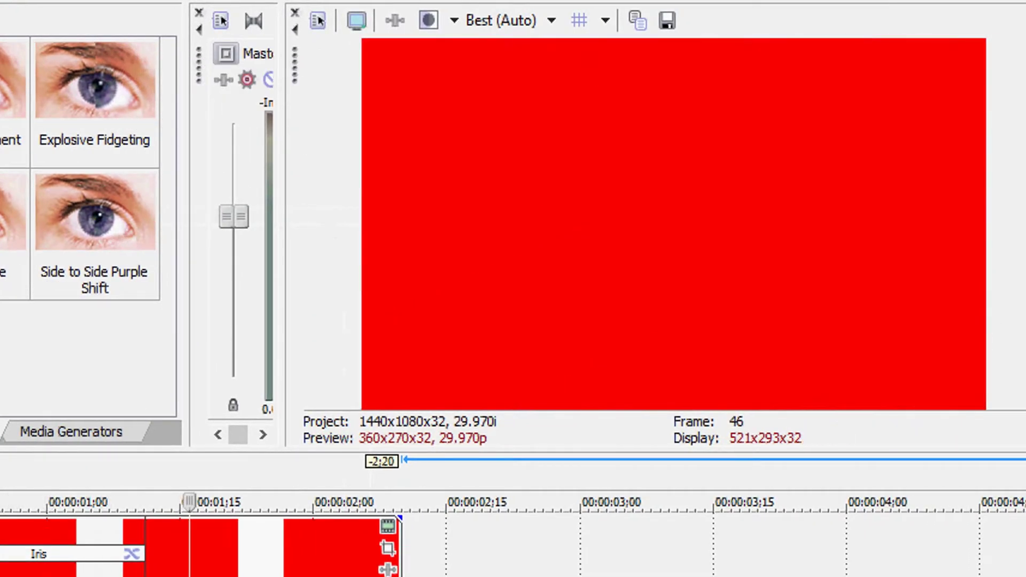
key("space")
Keyframe the basketball image's RGB Shift effect at frame 9 with Color Shift -27 and Crop 17.
left_click(792, 526)
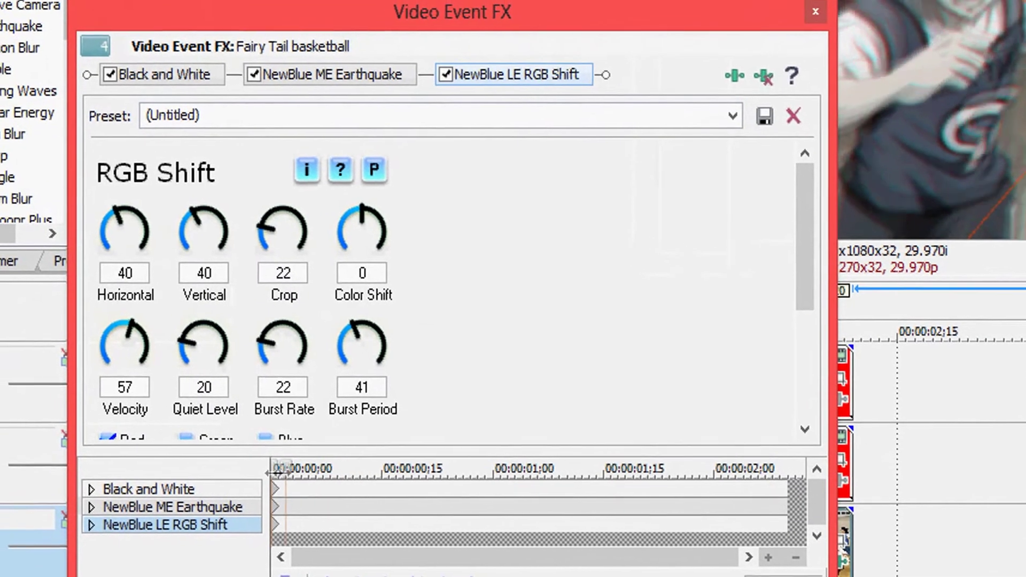
left_click_drag(237, 455, 279, 458)
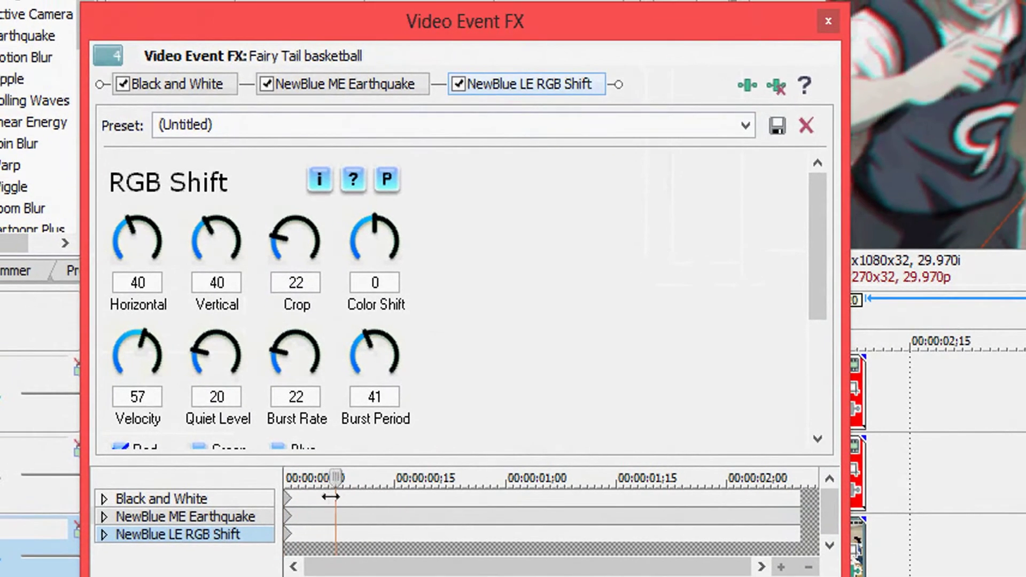
left_click_drag(331, 497, 349, 502)
mouse_move(362, 239)
left_mouse_down()
mouse_move(376, 221)
mouse_move(367, 230)
left_mouse_up()
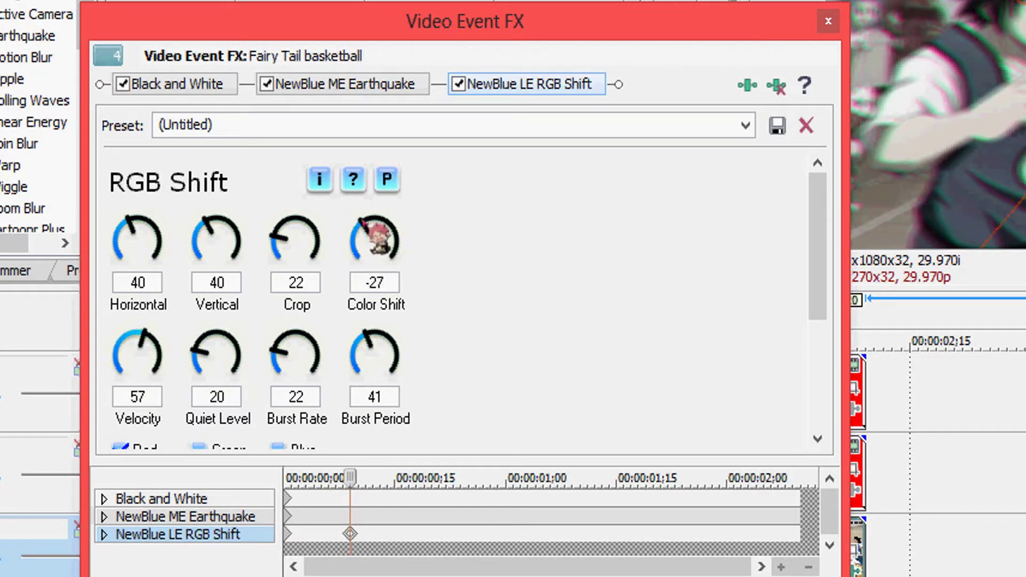
left_click_drag(278, 234, 236, 248)
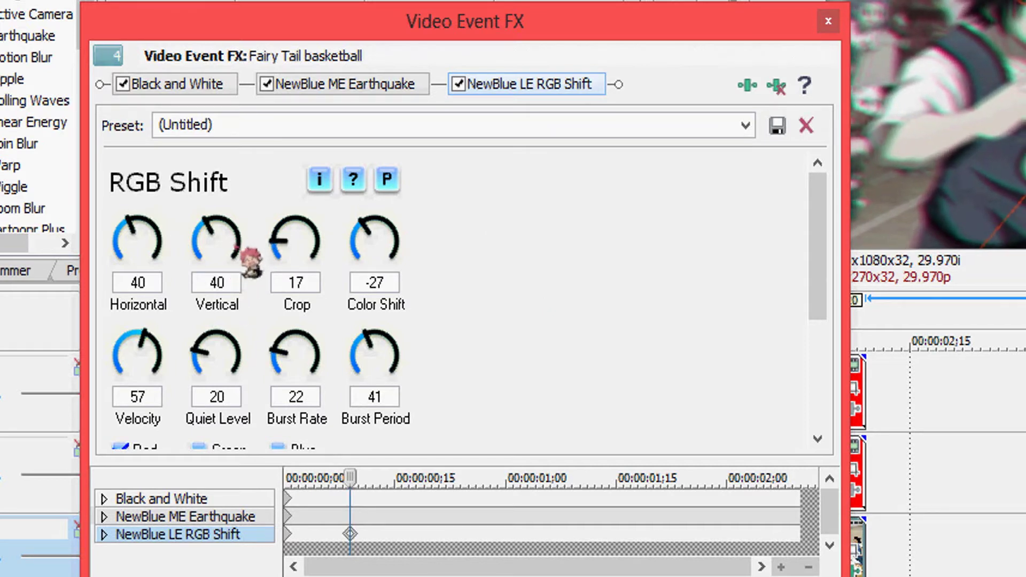
Set Quiet Level 41, Burst Period 48 and Burst Rate 28 on the RGB Shift keyframe and enable its Green and Blue channels.
left_click_drag(214, 356, 242, 339)
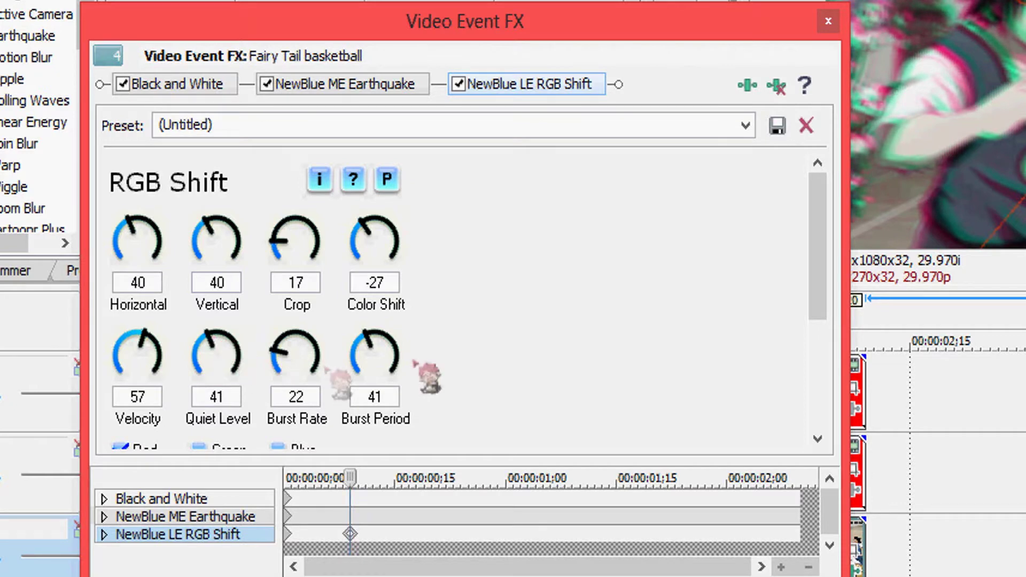
left_click_drag(367, 345, 415, 357)
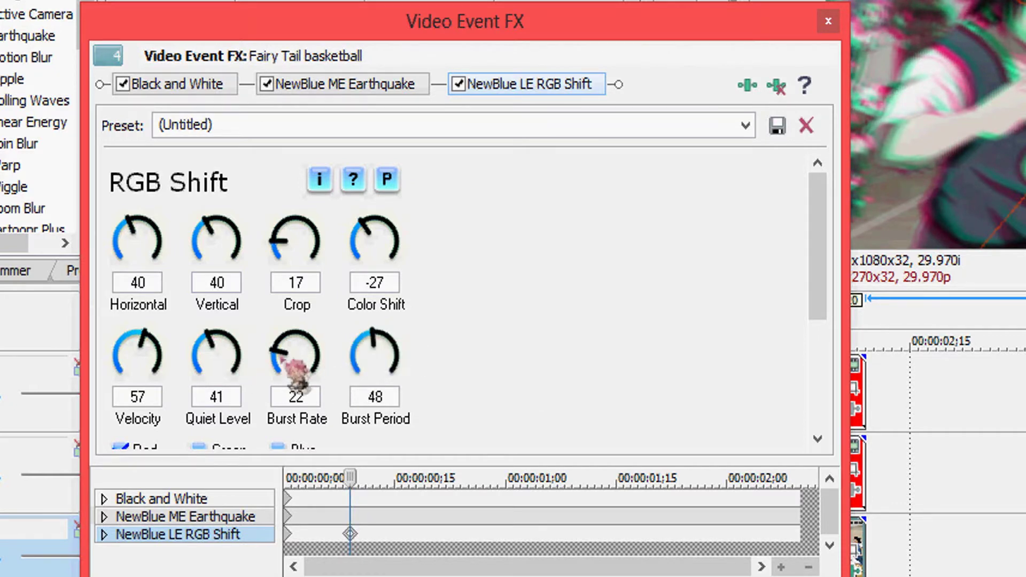
scroll(807, 251, "down", 3)
left_click(229, 357)
left_click(278, 355)
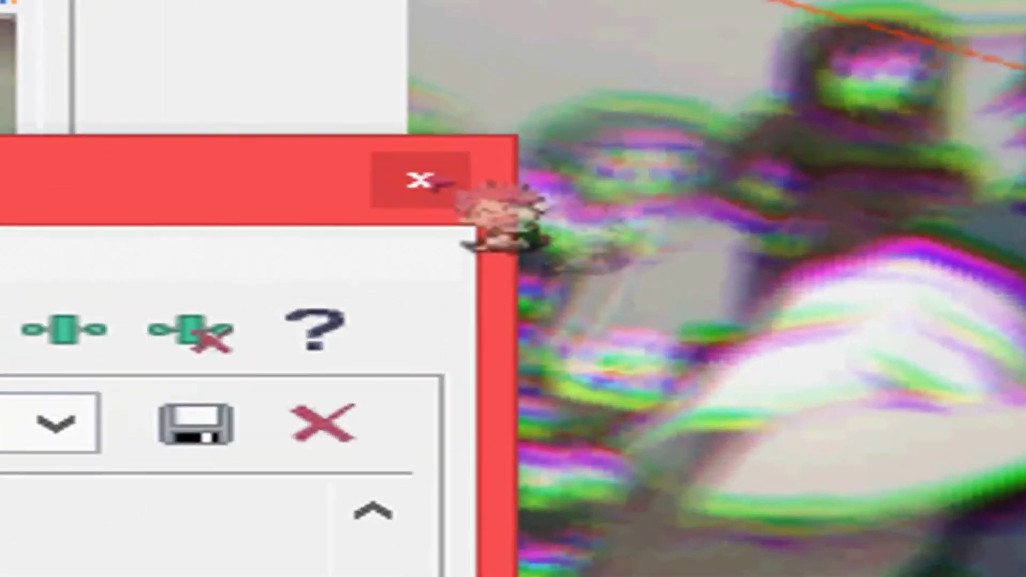
left_click(828, 22)
Play back the beginning of the timeline to check the adjusted effects on the basketball image.
left_click(88, 409)
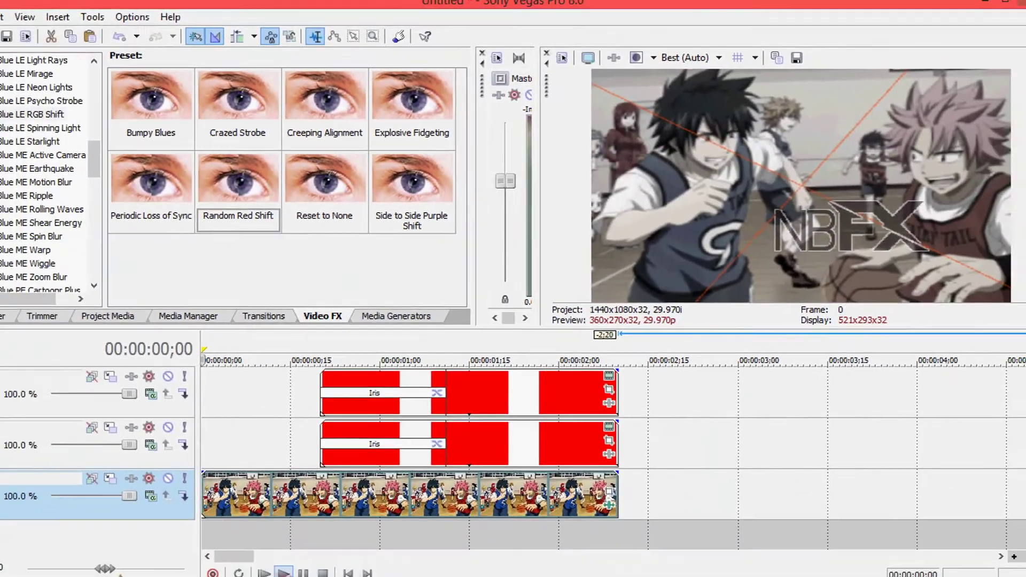
left_click(306, 550)
left_click(325, 550)
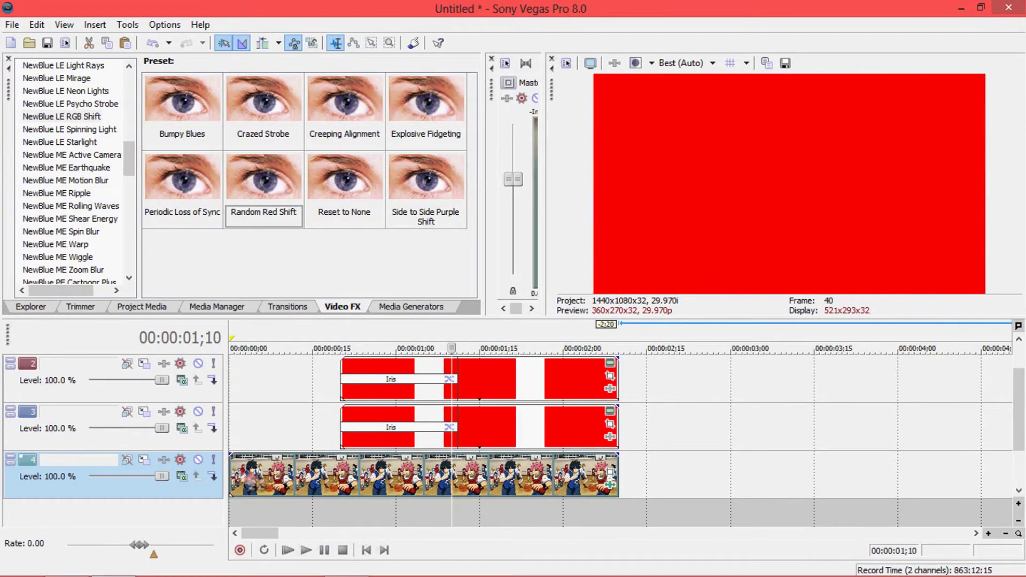
left_click(242, 470)
Set the Color Shift of the basketball image's RGB Shift keyframe at frame 9 to 14.
left_click(241, 415)
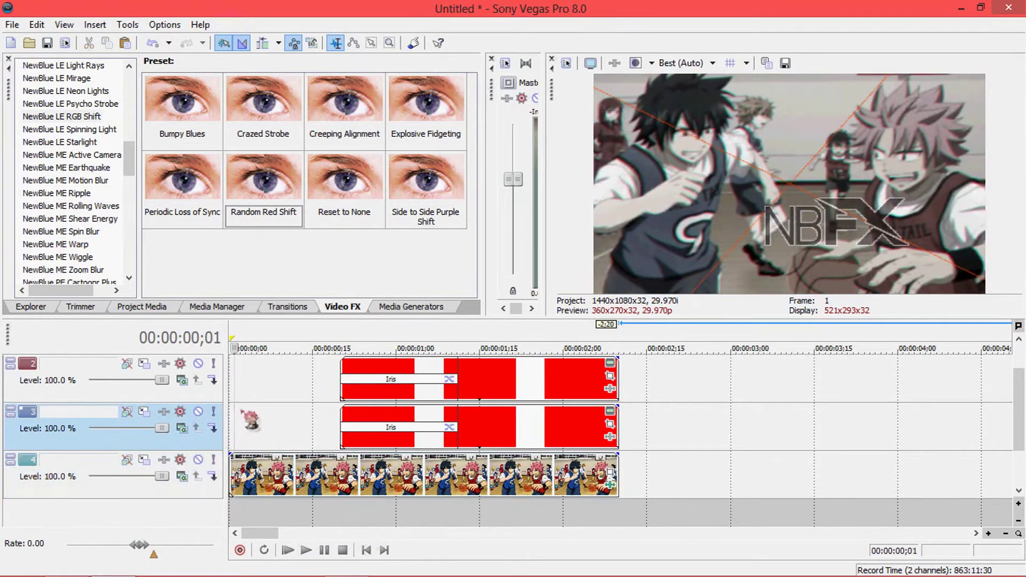
left_click_drag(234, 405, 311, 430)
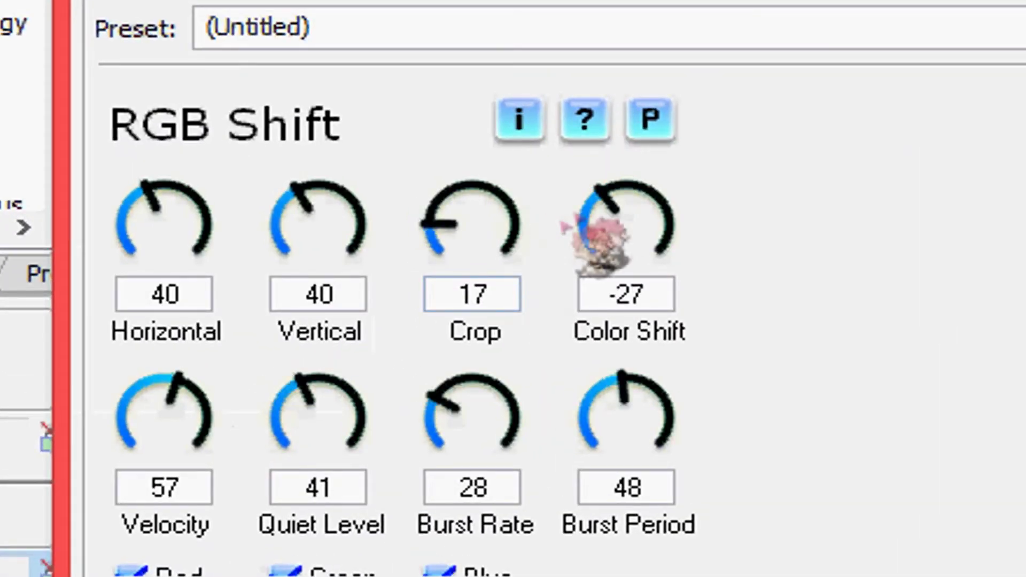
left_click_drag(620, 217, 654, 202)
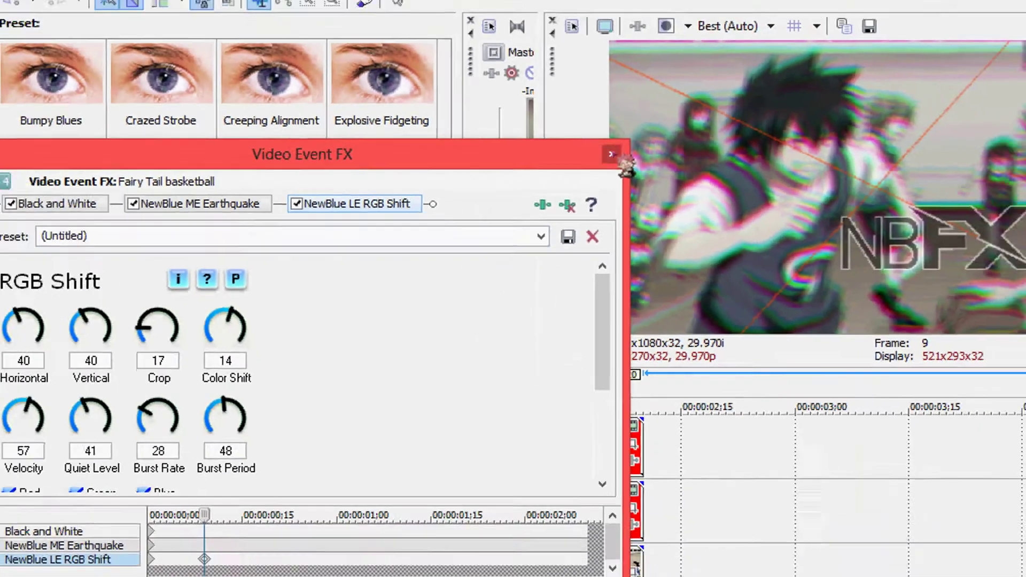
Close the basketball image's effect settings and play the timeline from the start to check the red iris transitions.
left_click(611, 154)
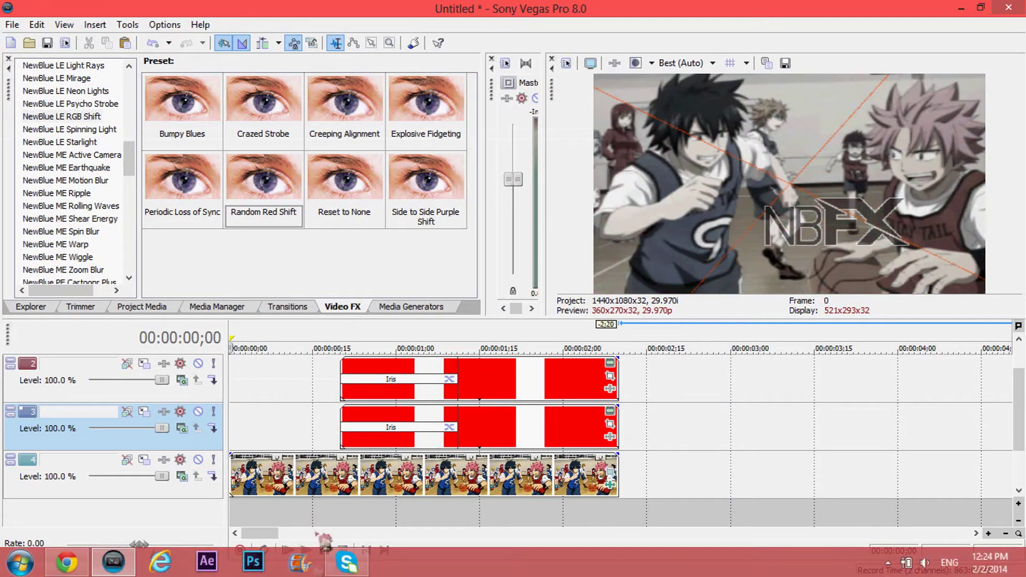
left_click(305, 550)
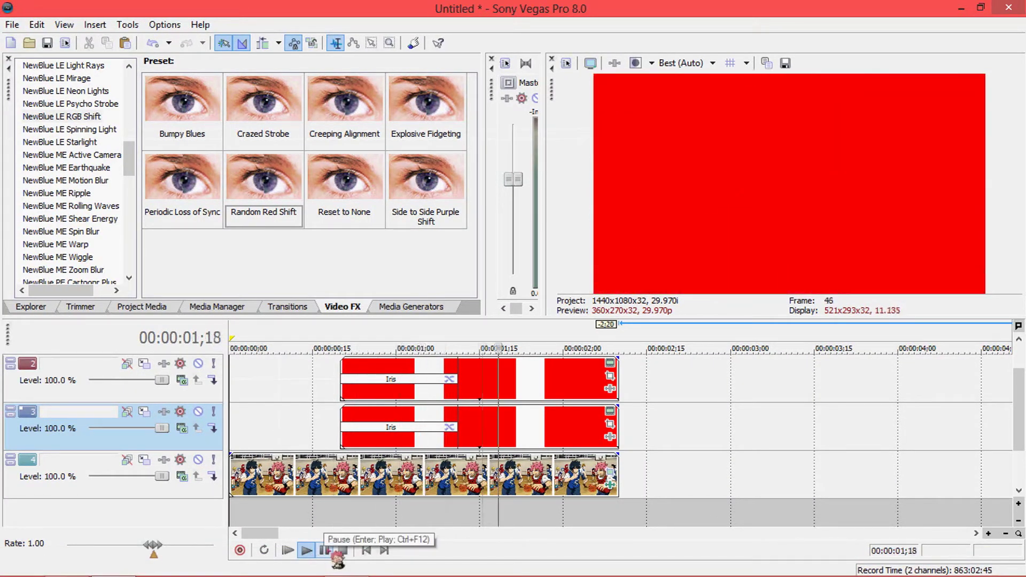
left_click(326, 551)
Insert an empty video track above the red iris clips and place the cursor at 00:00:01;11, where their iris transitions end.
left_click(468, 384)
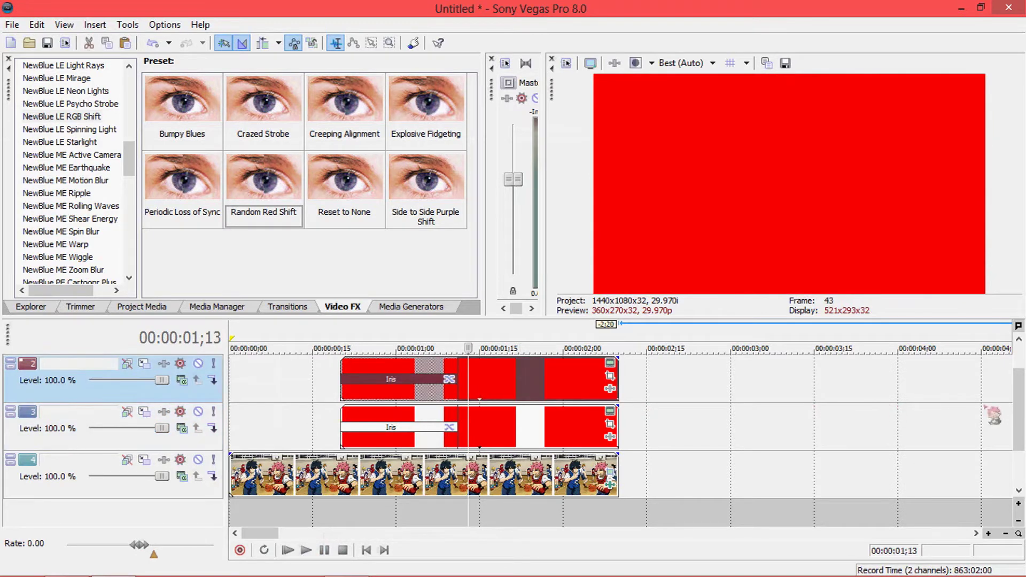
left_click_drag(1019, 412, 1020, 393)
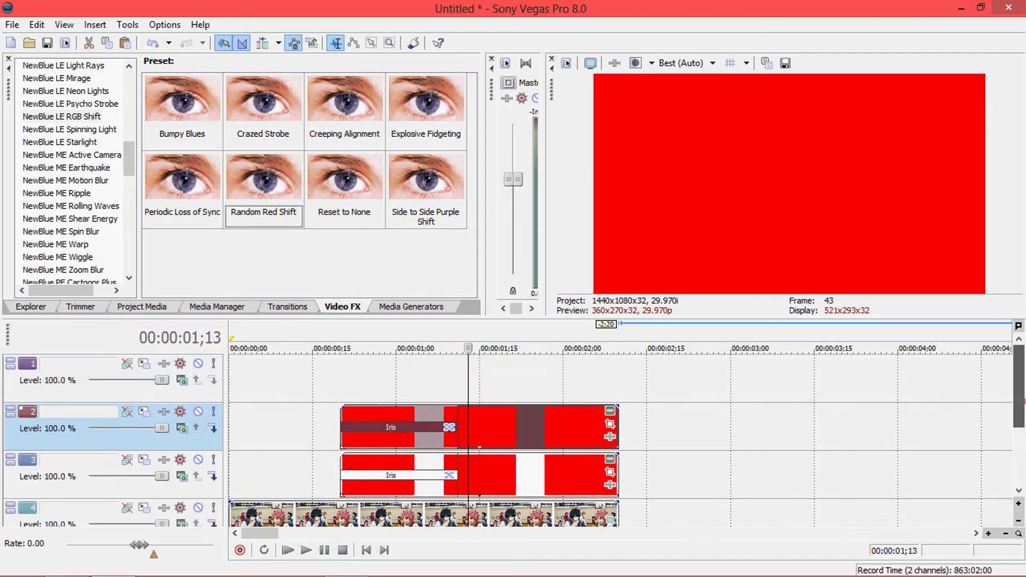
left_click(456, 382)
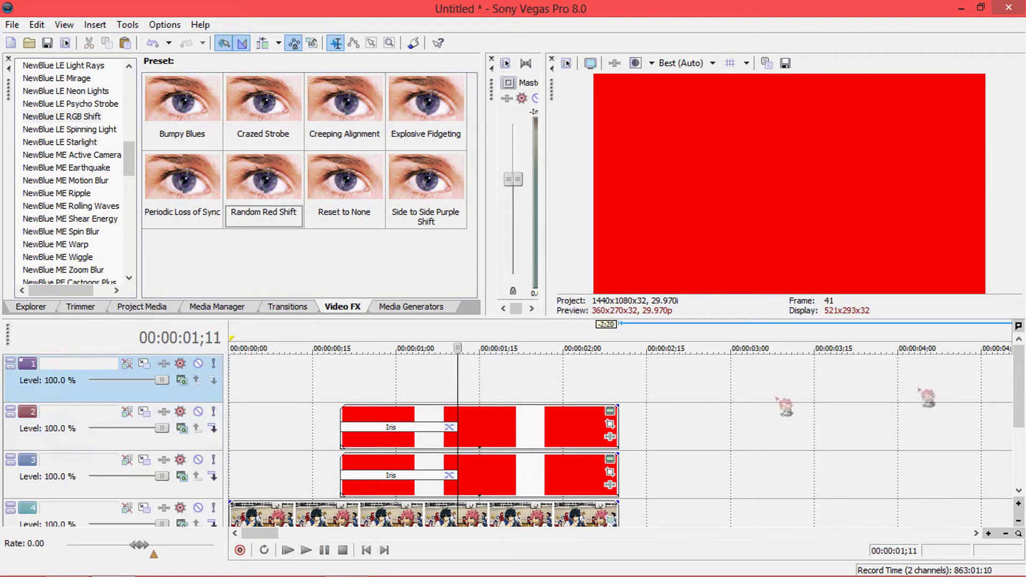
right_click(501, 382)
left_click(521, 413)
left_click(459, 426)
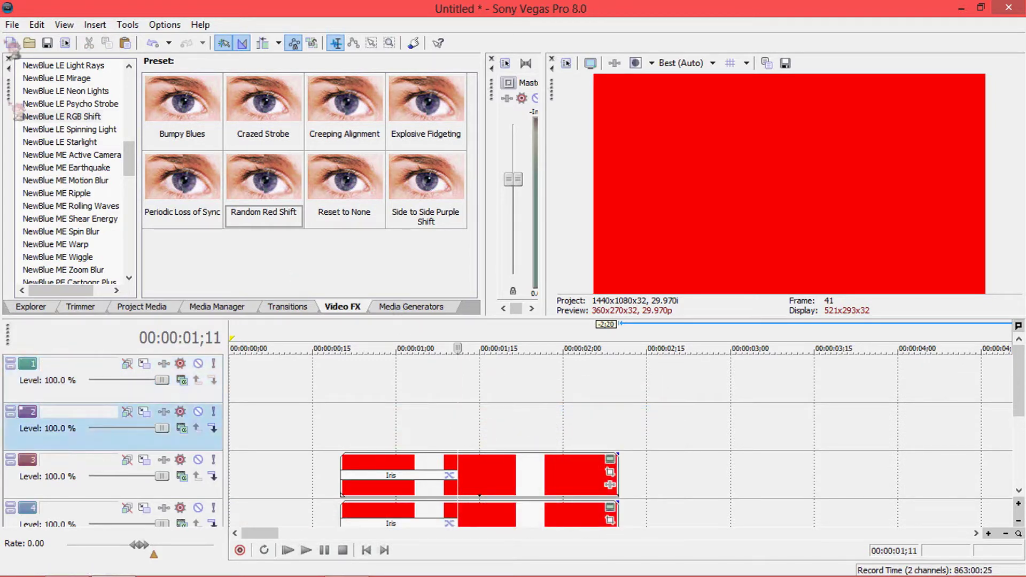
Import the Hitsugaya 5 image from the Toushiro Hitsugaya Renders folder within Bleach Renders onto the new empty track at the cursor.
left_click(34, 46)
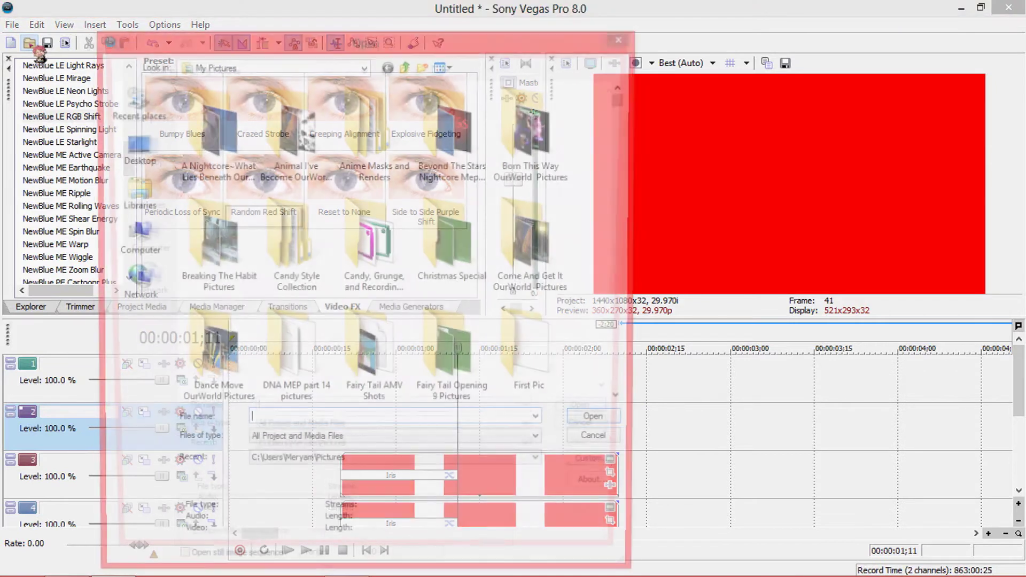
type("fai")
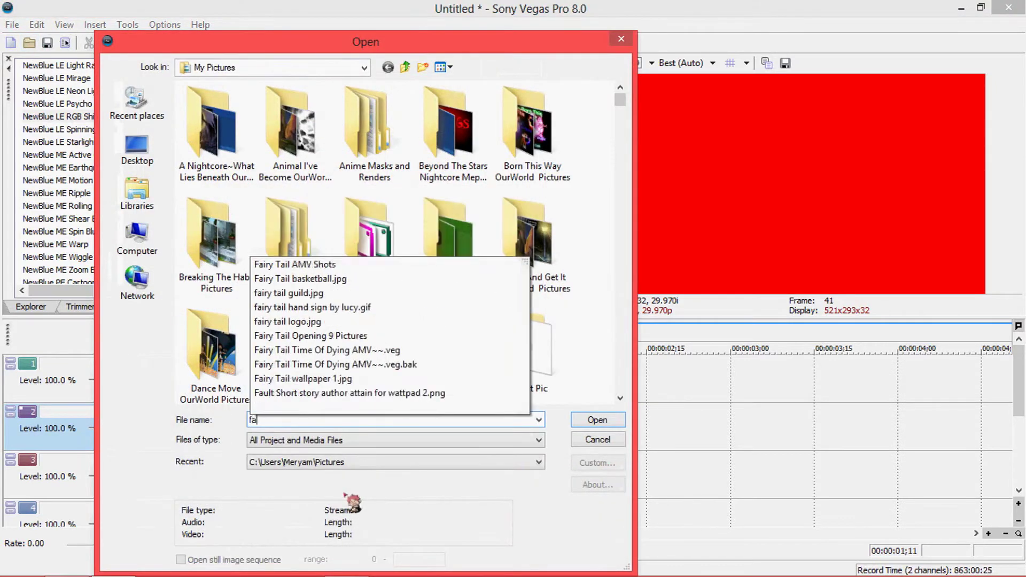
key("BackSpace")
key("BackSpace")
key("BackSpace")
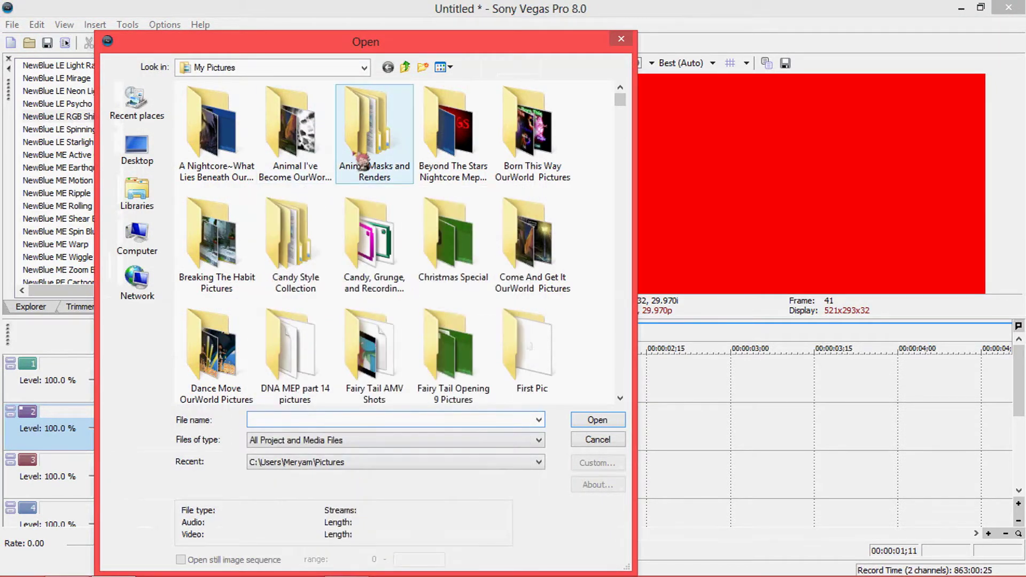
double_click(374, 144)
left_click(281, 162)
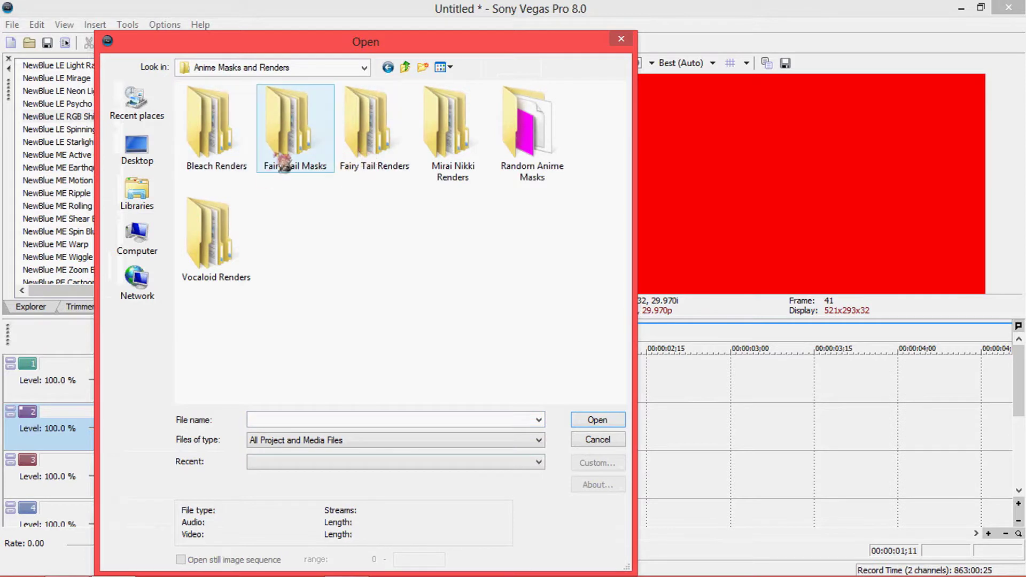
double_click(241, 148)
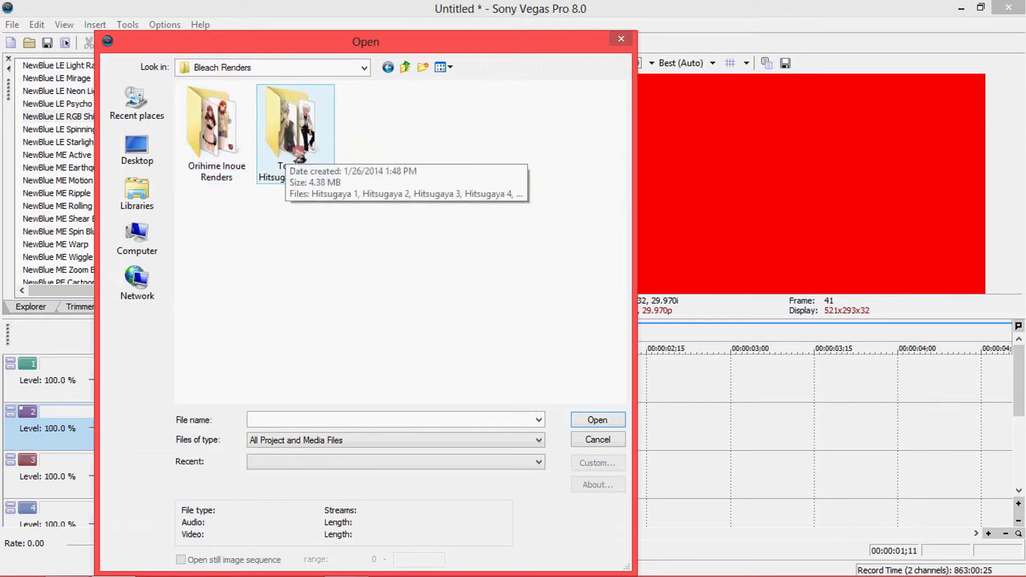
double_click(299, 154)
left_click(217, 251)
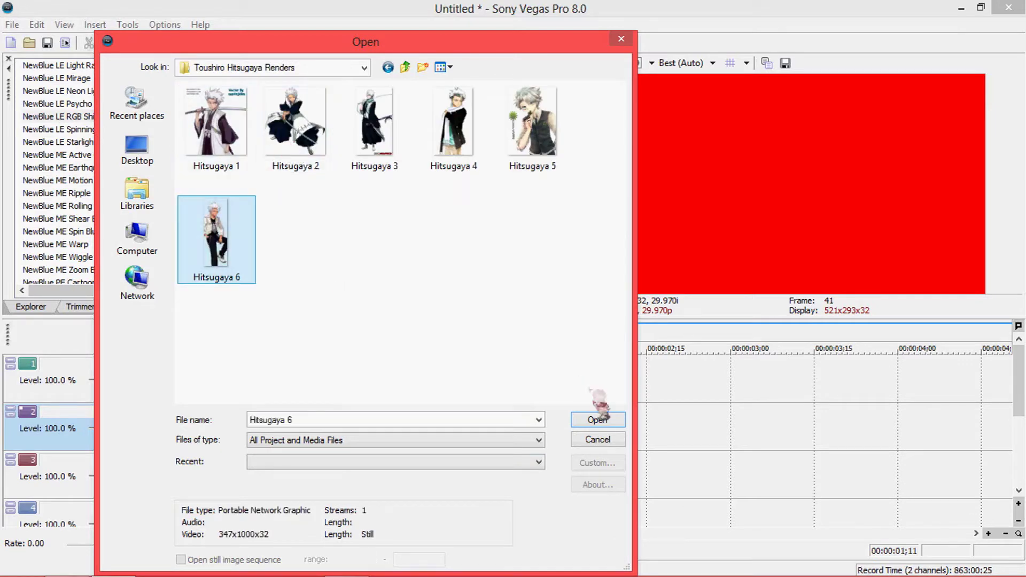
left_click(559, 166)
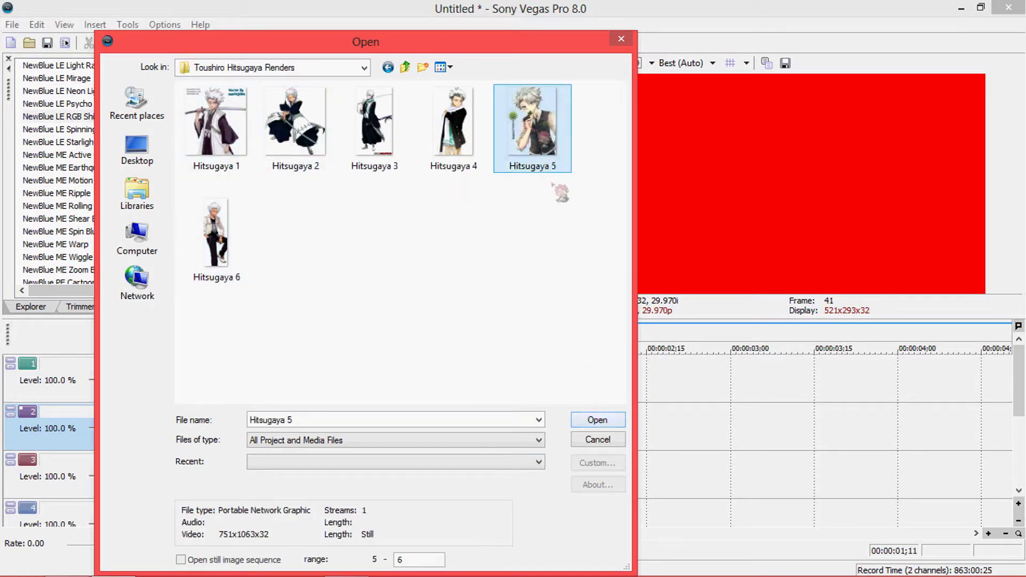
left_click(586, 422)
Trim the Hitsugaya 5 event to the end of the red clips and disable Maintain aspect ratio in its properties.
left_click_drag(917, 415, 592, 448)
right_click(502, 427)
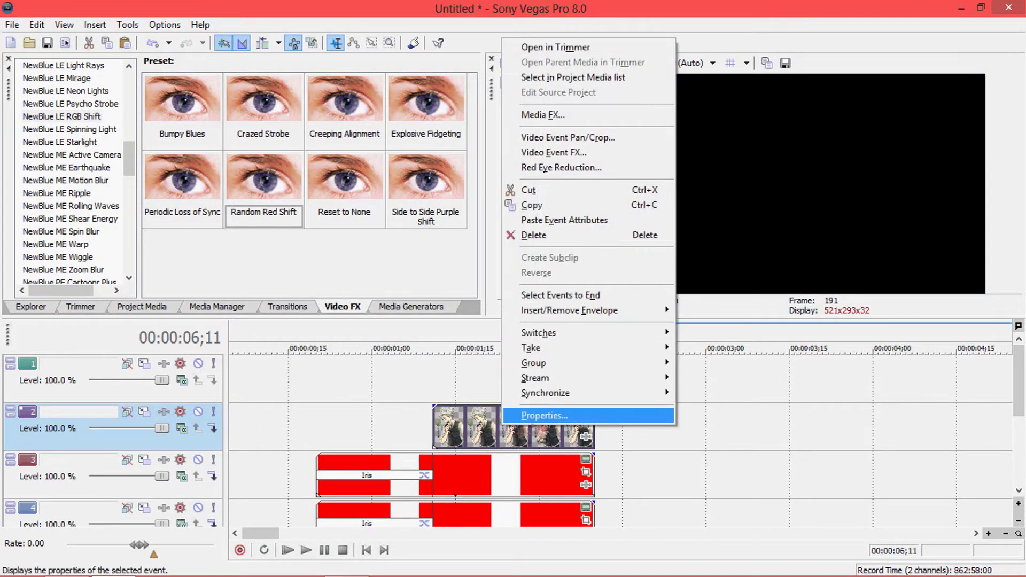
left_click(544, 415)
left_click(550, 431)
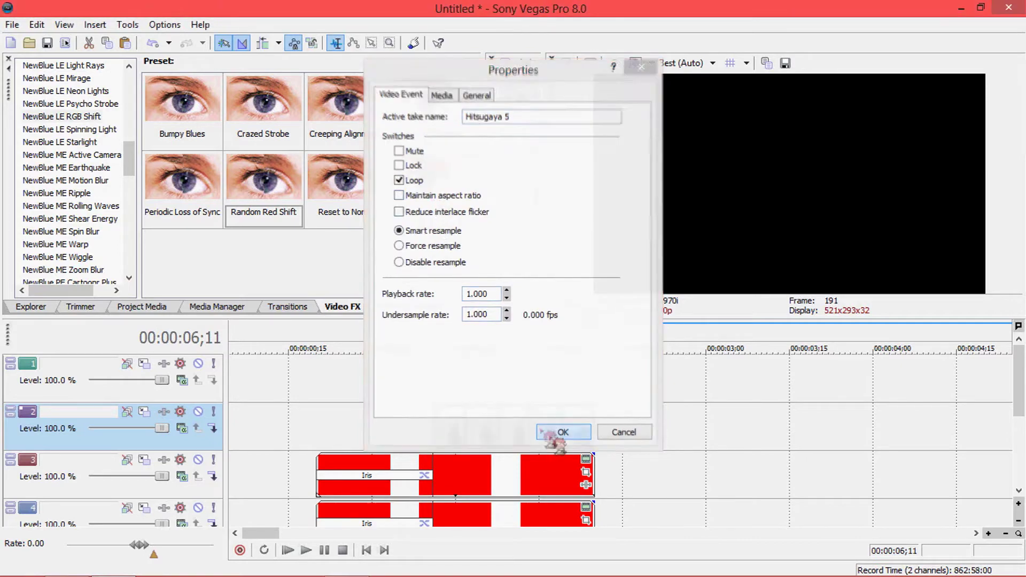
Draw a closed Pan/Crop mask around the Hitsugaya 5 character that excludes the green leaf and the vertical text beside him.
left_click(586, 426)
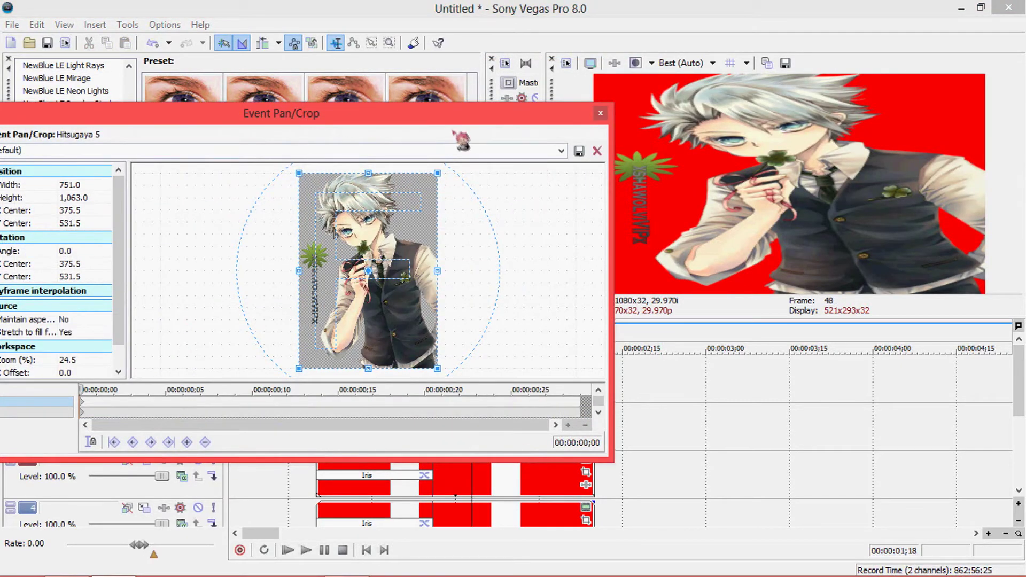
left_click_drag(462, 140, 686, 167)
left_click(207, 449)
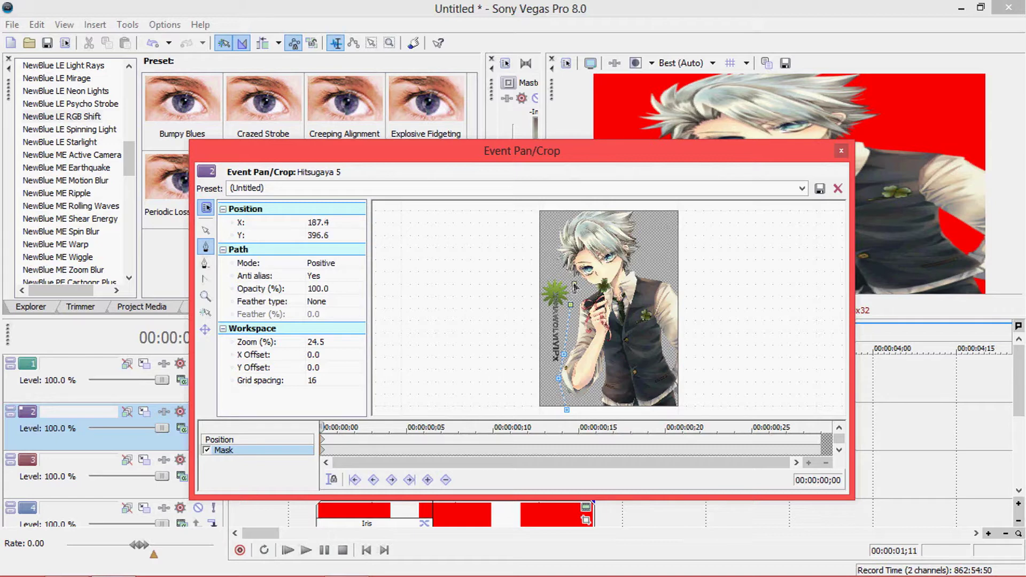
scroll(542, 266, "down", 2)
left_click(554, 229)
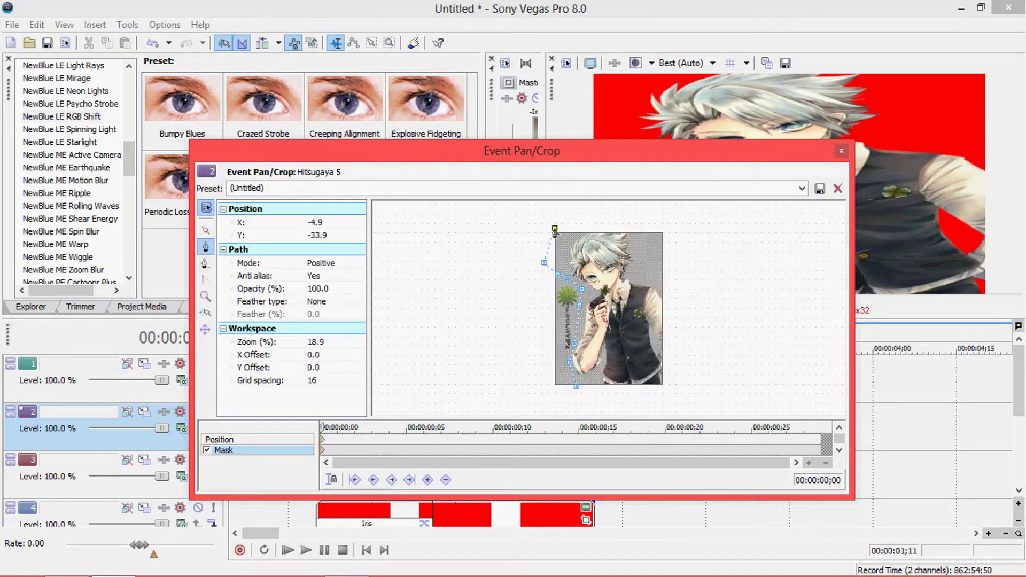
double_click(576, 387)
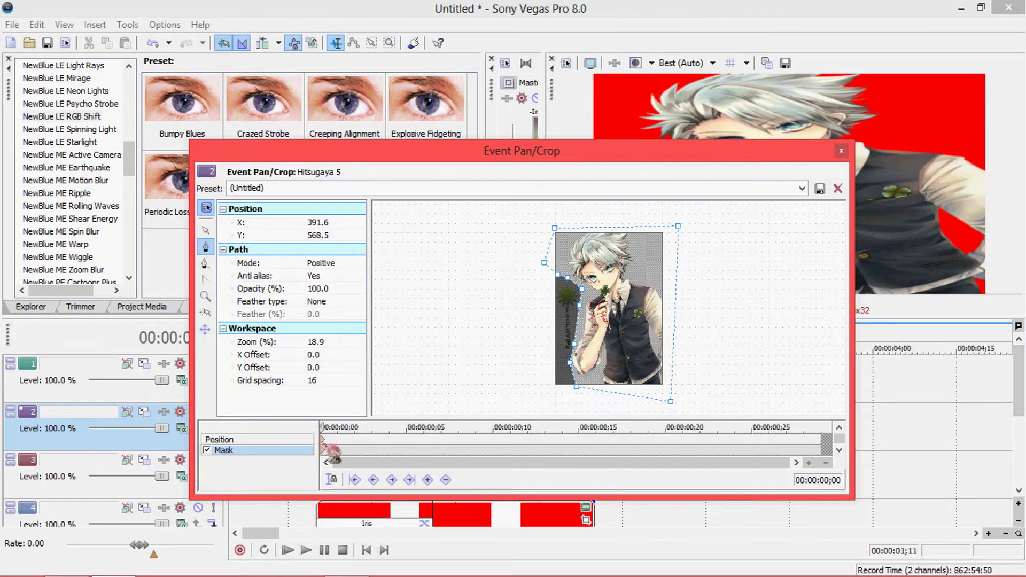
Widen the Hitsugaya 5 Pan/Crop frame to a width of 2,241 with an X Center of -369.5.
left_click(322, 440)
left_click_drag(555, 309, 341, 349)
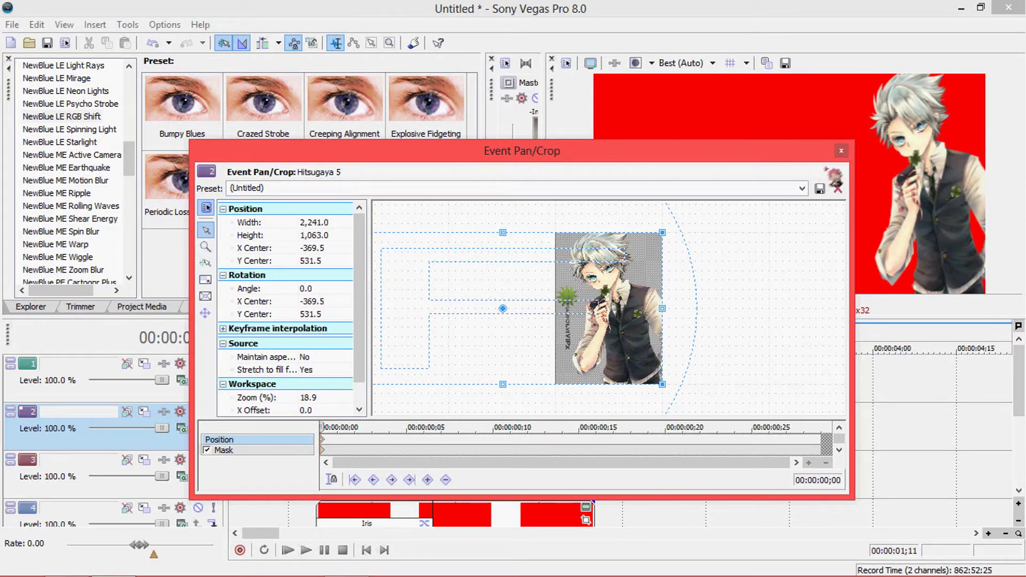
left_click(841, 151)
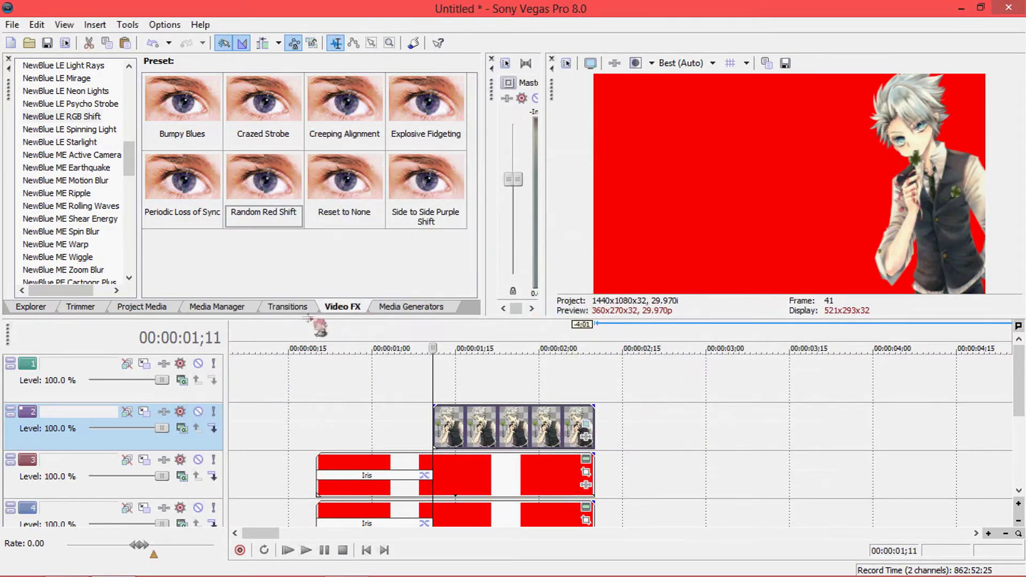
Browse the transitions and apply the Venetian Blinds preset One Vertical Blind to the start of the Hitsugaya 5 event.
left_click(299, 308)
left_click_drag(126, 96, 130, 225)
left_click(81, 222)
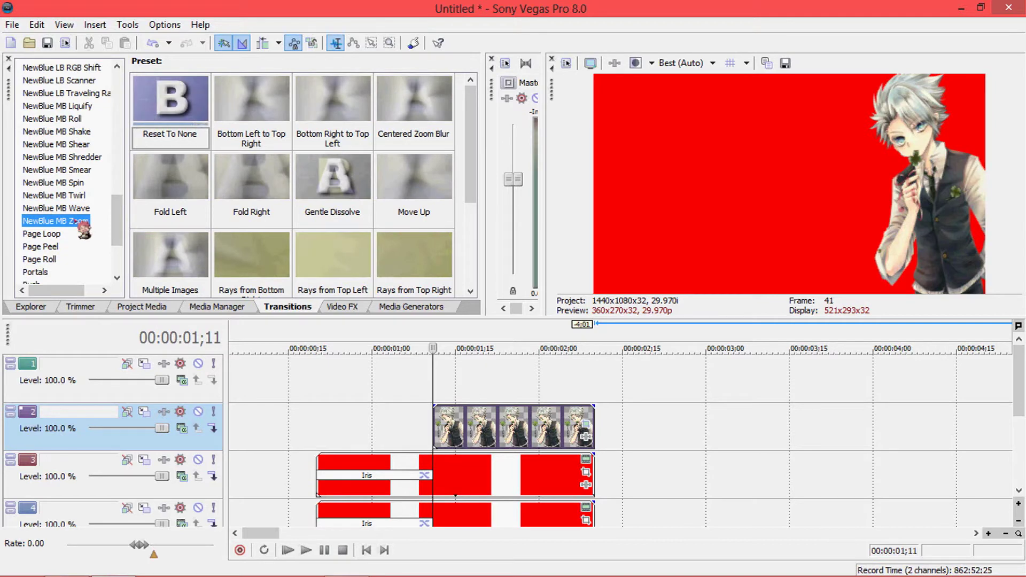
left_click_drag(119, 234, 121, 258)
left_click(59, 237)
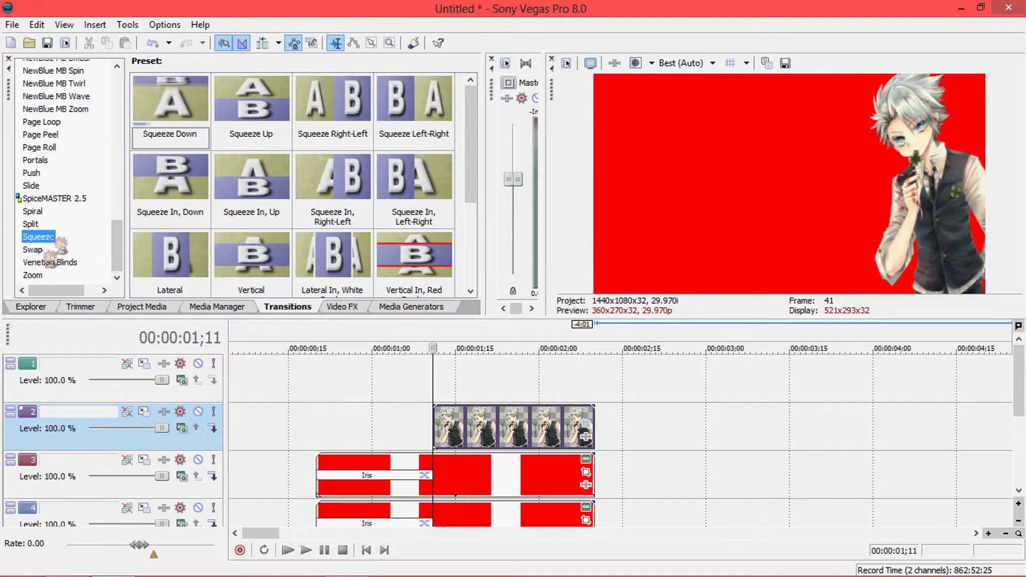
left_click(49, 250)
left_click(51, 261)
left_click(50, 273)
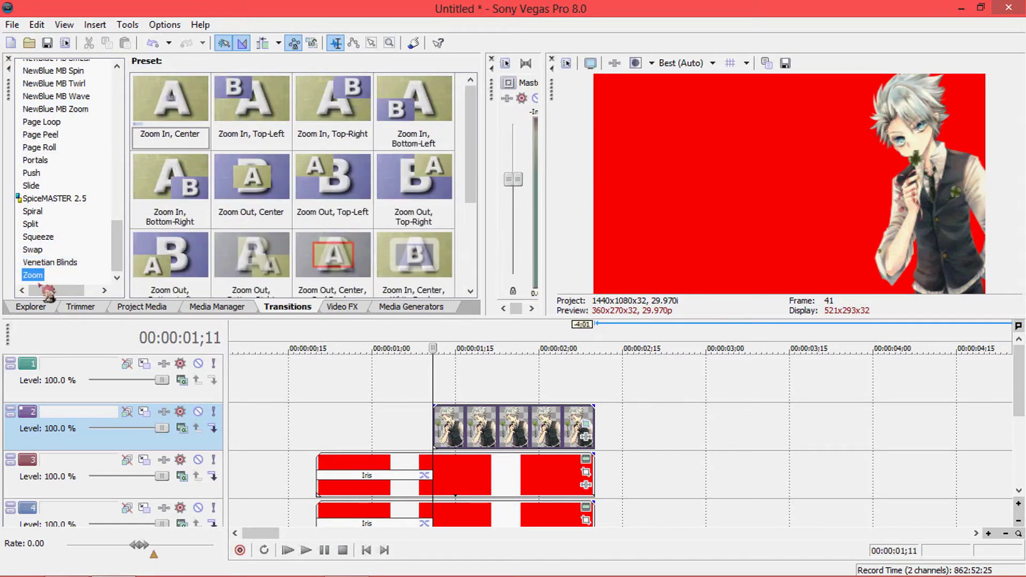
left_click(44, 263)
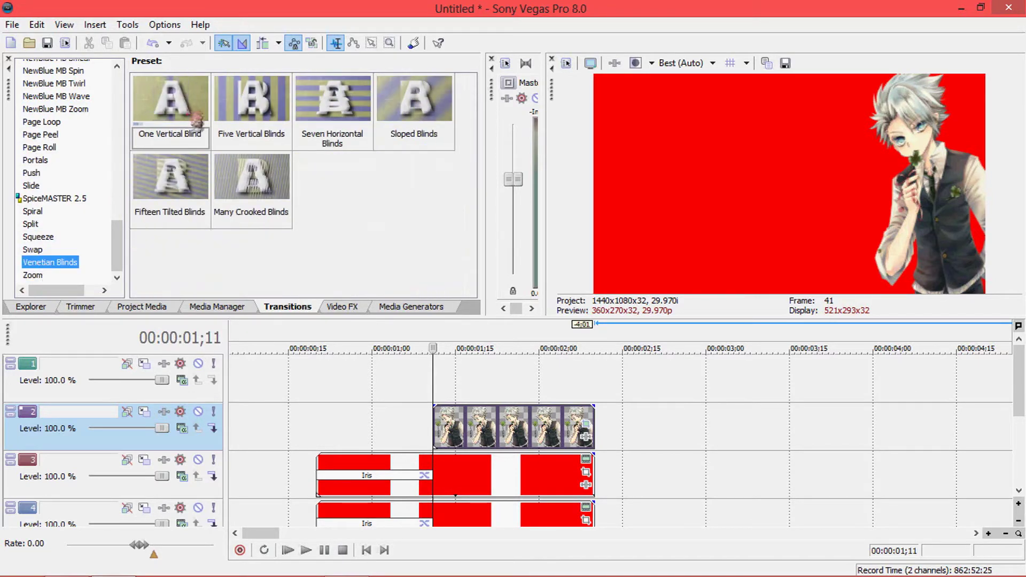
left_click_drag(176, 107, 271, 218)
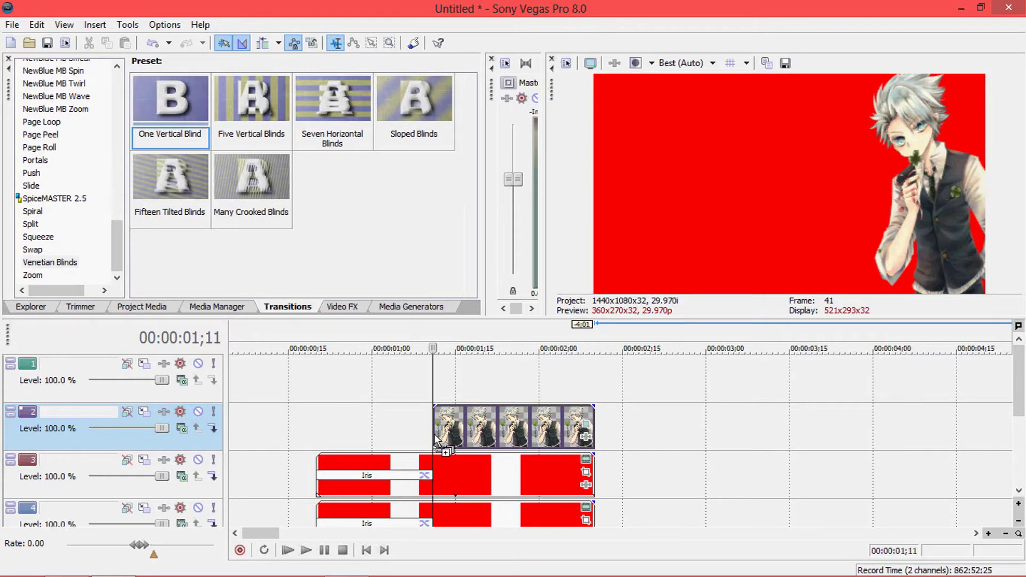
left_click_drag(437, 442, 436, 433)
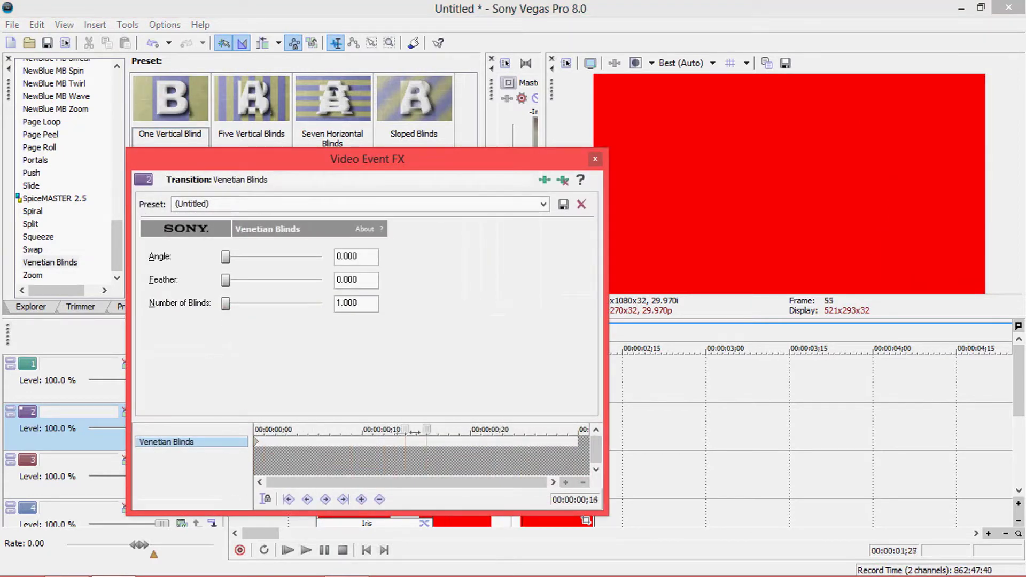
Keyframe the Venetian Blinds transition at 00:00:00;24 with an Angle of 87.183 and scrub back through it to check the motion.
left_click_drag(544, 443, 519, 443)
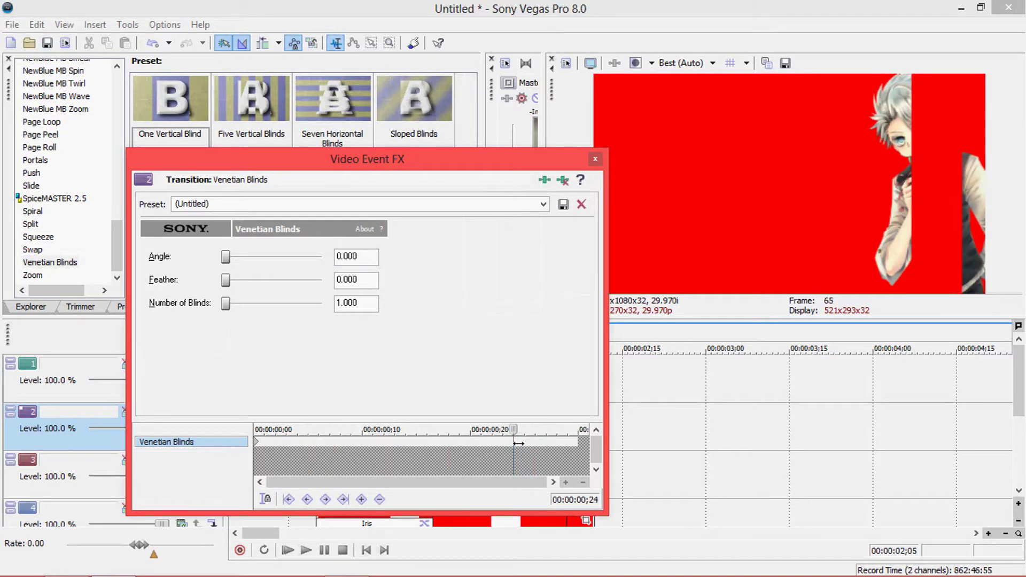
left_click_drag(235, 270, 261, 274)
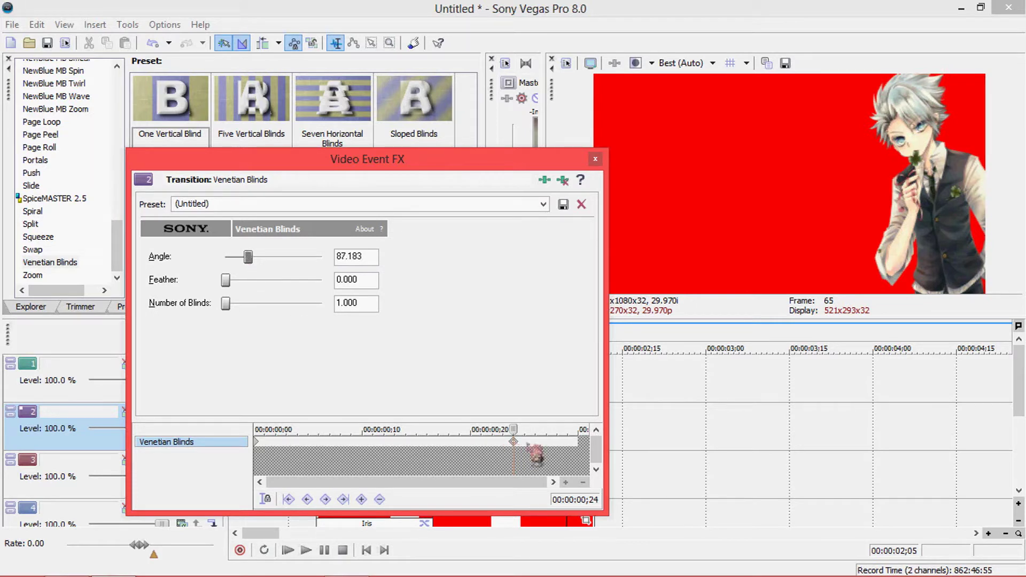
left_click_drag(513, 429, 380, 429)
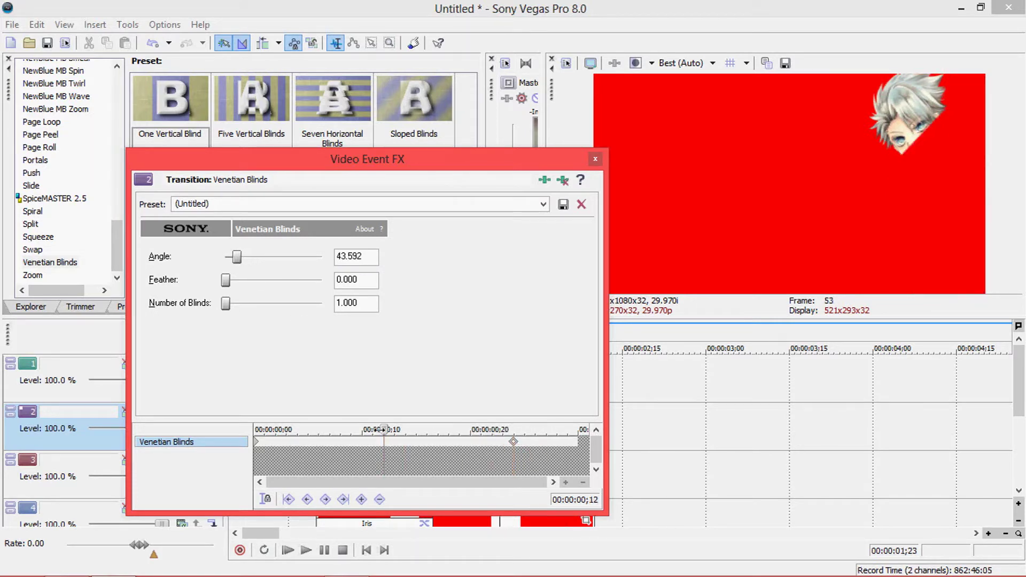
Delete the keyframe at the start of the Venetian Blinds transition and go to the remaining one at 00:00:00;24.
left_click(256, 444)
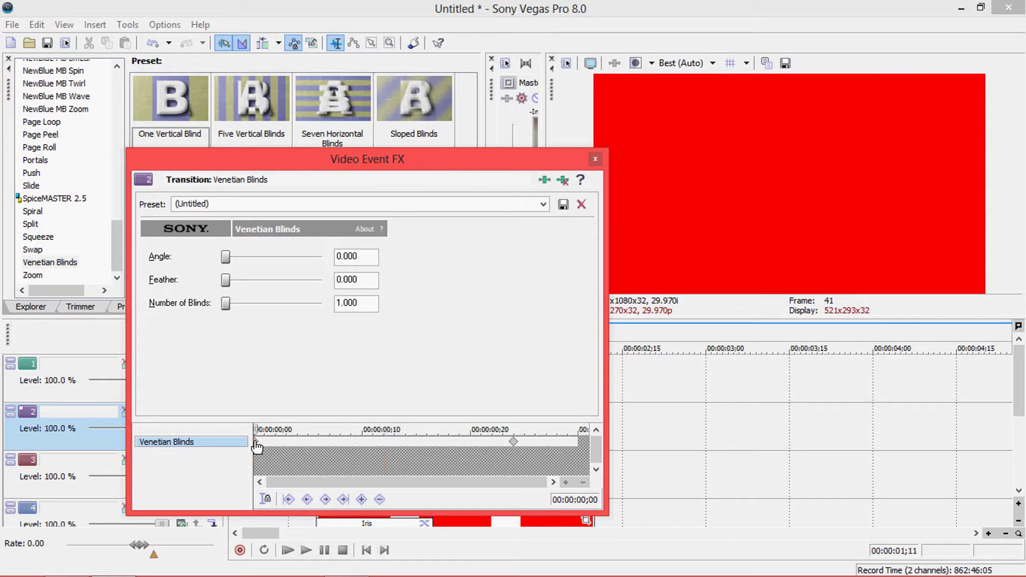
key("Delete")
left_click(516, 452)
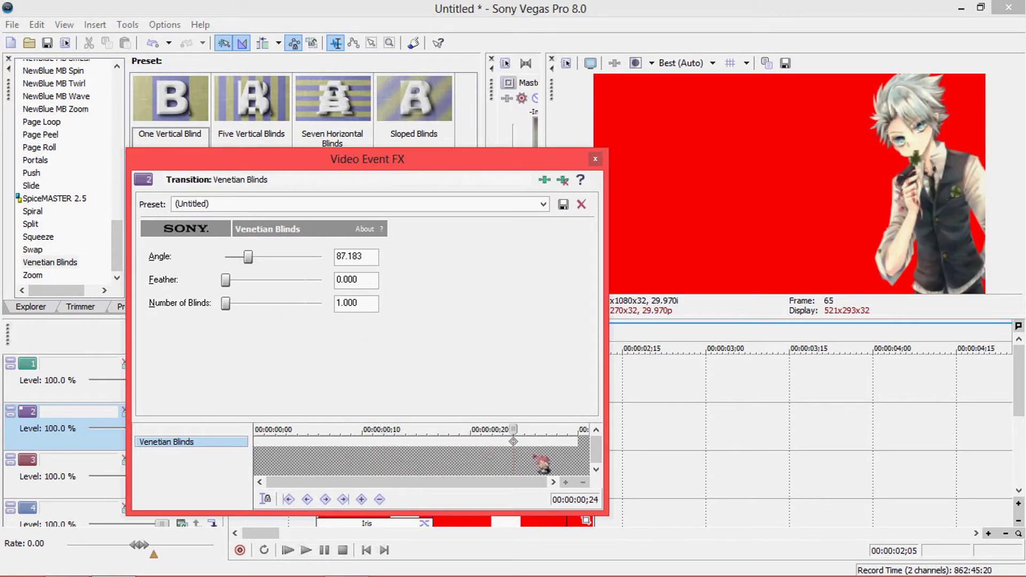
Set the remaining Venetian Blinds keyframe's Angle to 89.990 and move it to the start of the transition.
left_click(445, 441)
left_click(452, 450)
left_click_drag(450, 427, 410, 425)
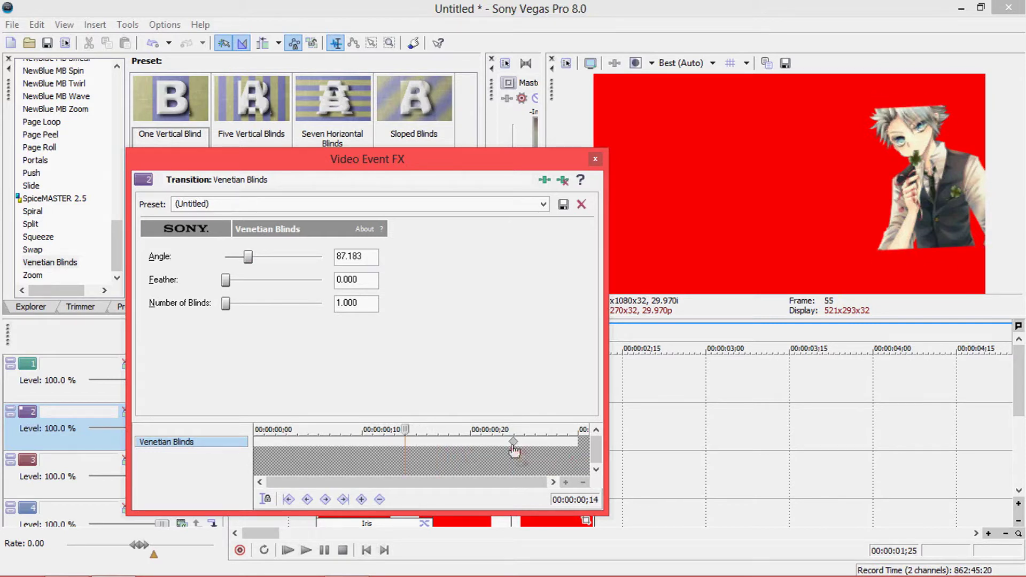
left_click_drag(261, 267, 261, 273)
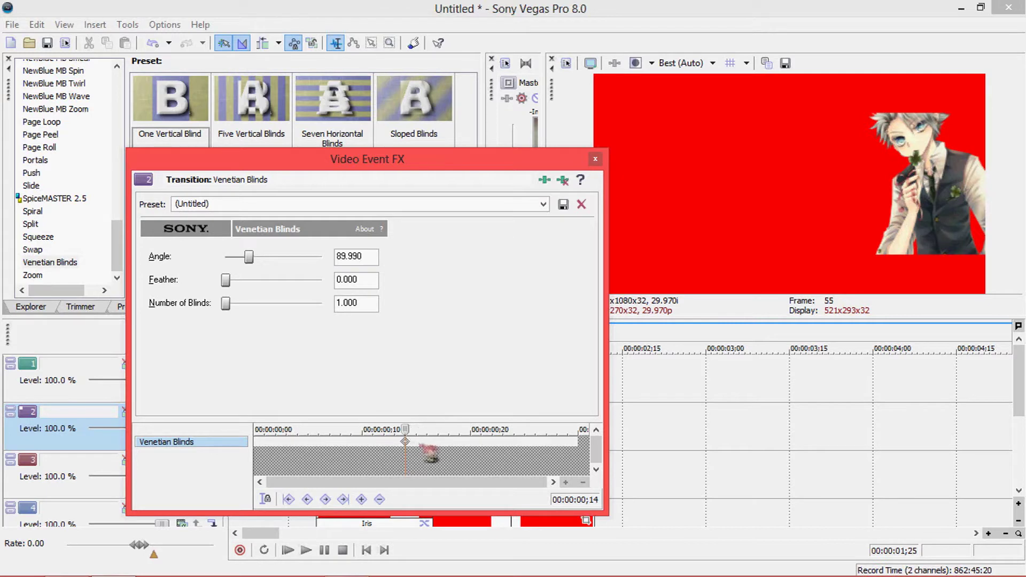
left_click_drag(404, 428, 491, 442)
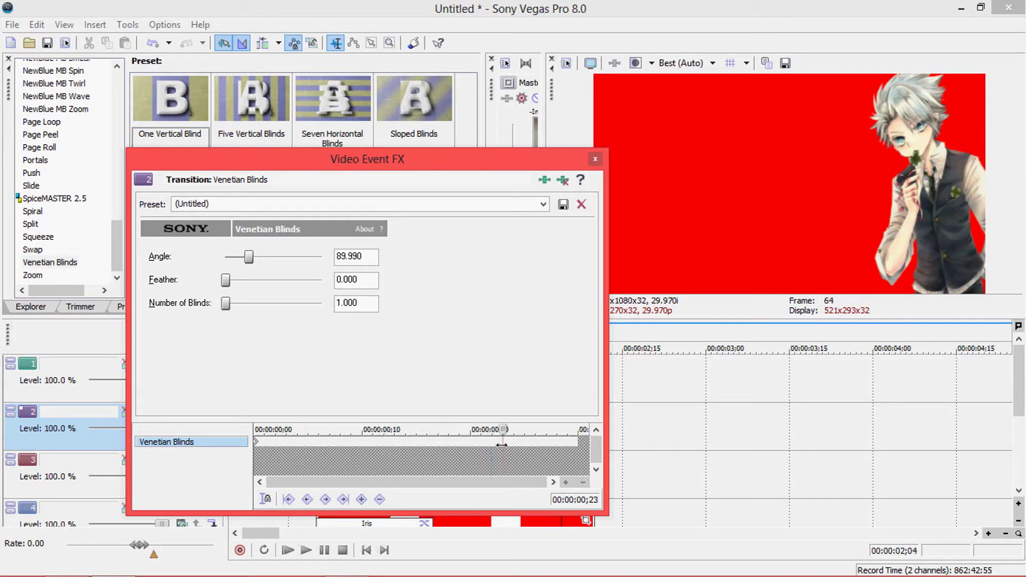
Close the Venetian Blinds settings and play the Hitsugaya 5 event from its start to check the reveal.
left_click(596, 160)
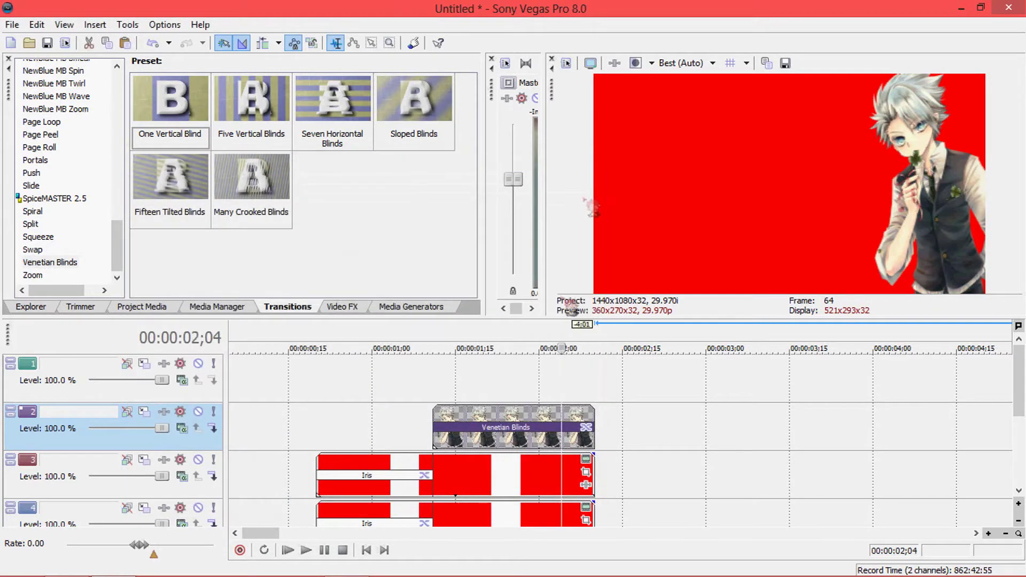
left_click(436, 428)
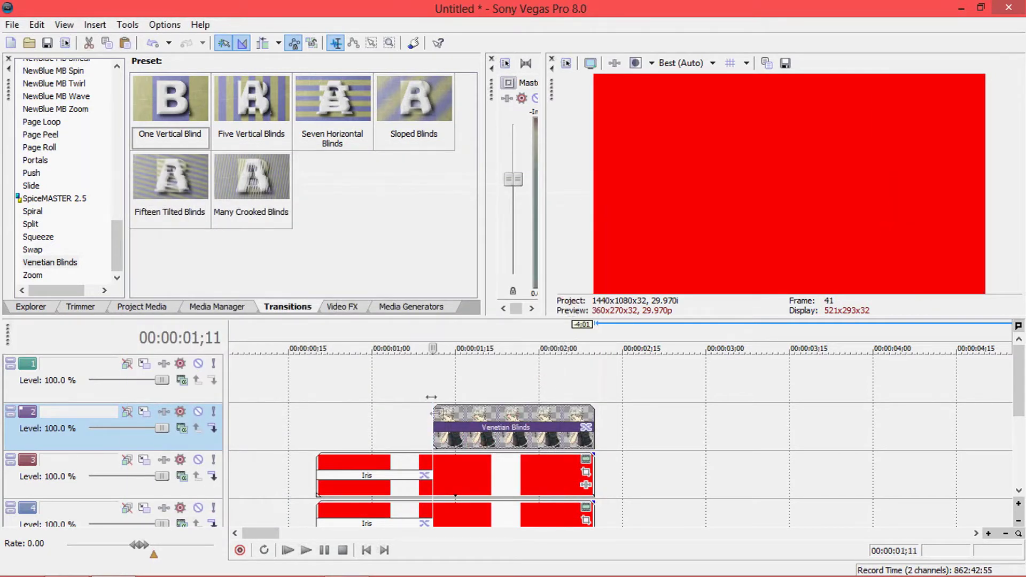
left_click(306, 550)
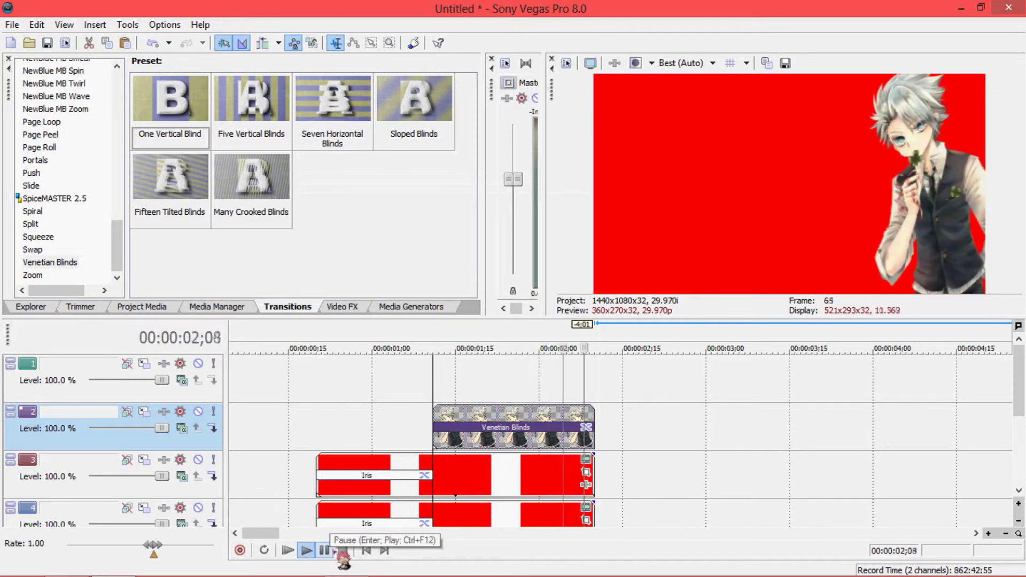
left_click(326, 550)
Shorten the Hitsugaya 5 event's Venetian Blinds transition to about 6 frames and play it from the event's start.
left_click_drag(592, 404, 464, 422)
left_click(432, 442)
left_click(306, 550)
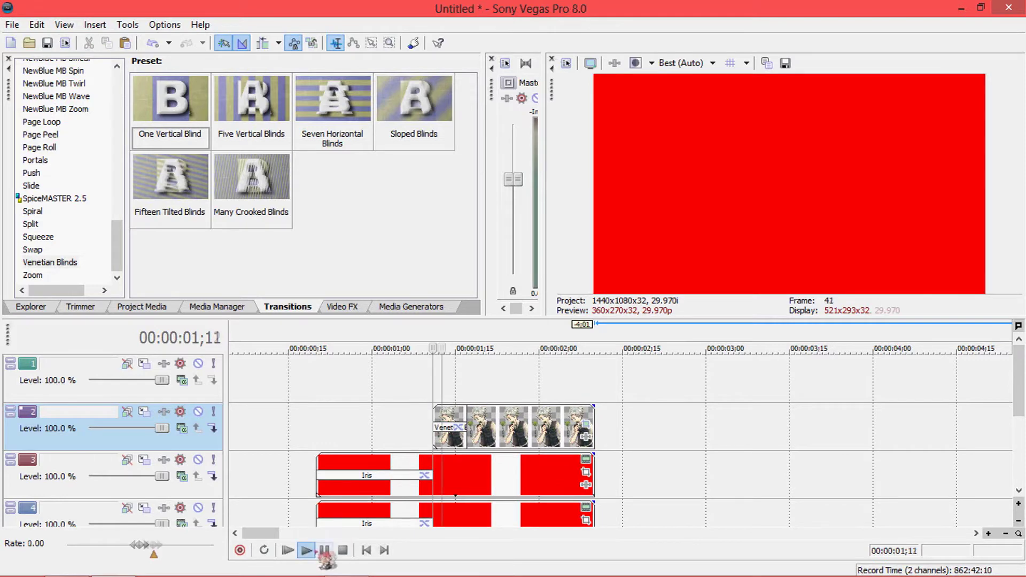
key("space")
Import the Minene 11 render from the Uryuu Minene Renders folder under Anime Masks and Renders onto empty track 1.
left_click(444, 386)
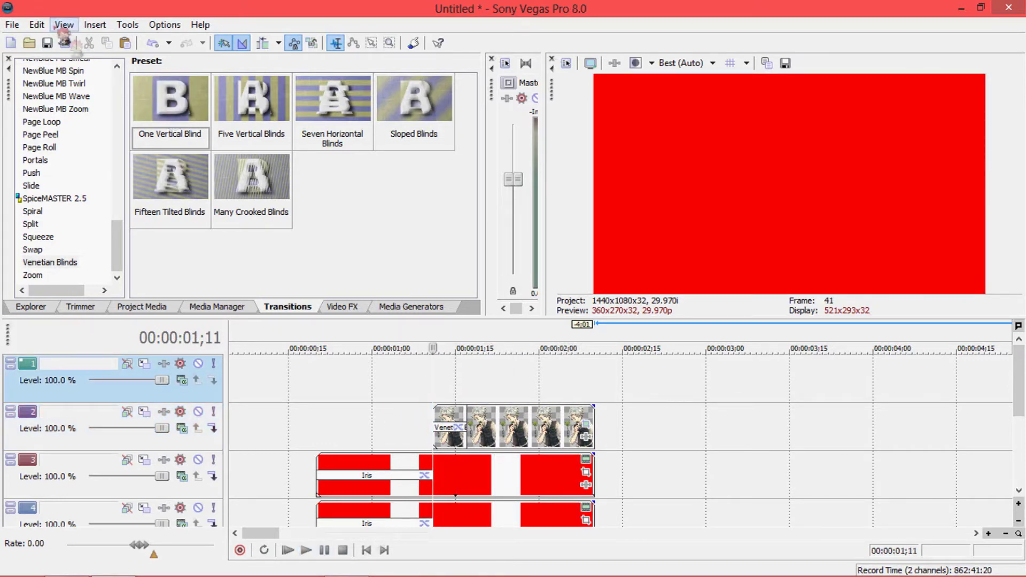
left_click(29, 42)
left_click(138, 195)
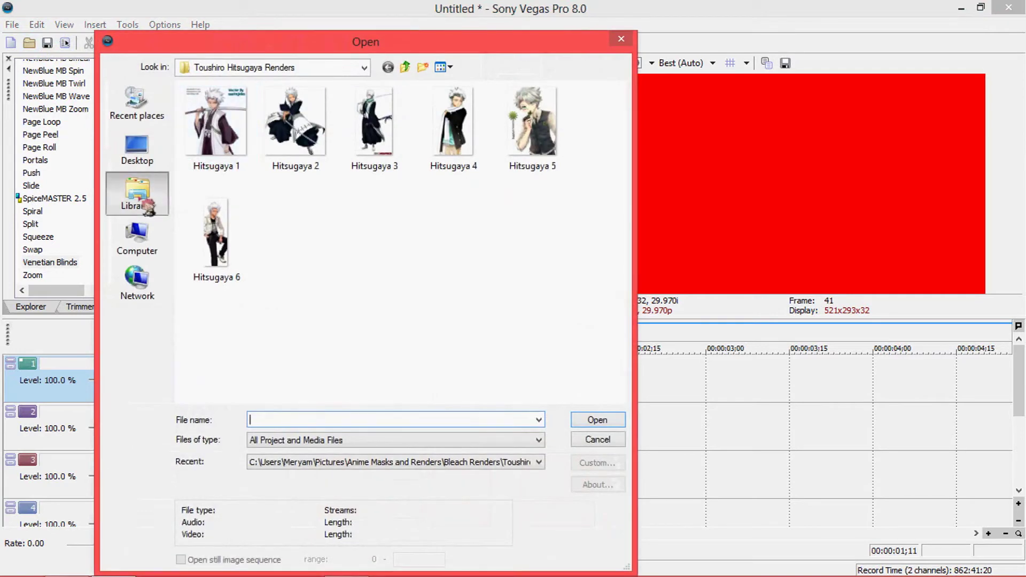
double_click(318, 147)
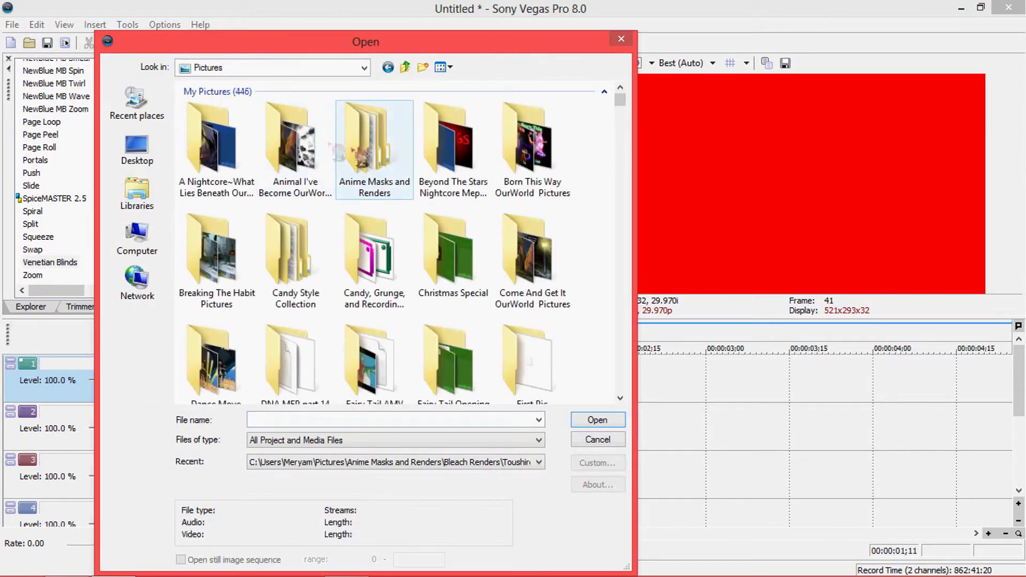
double_click(369, 160)
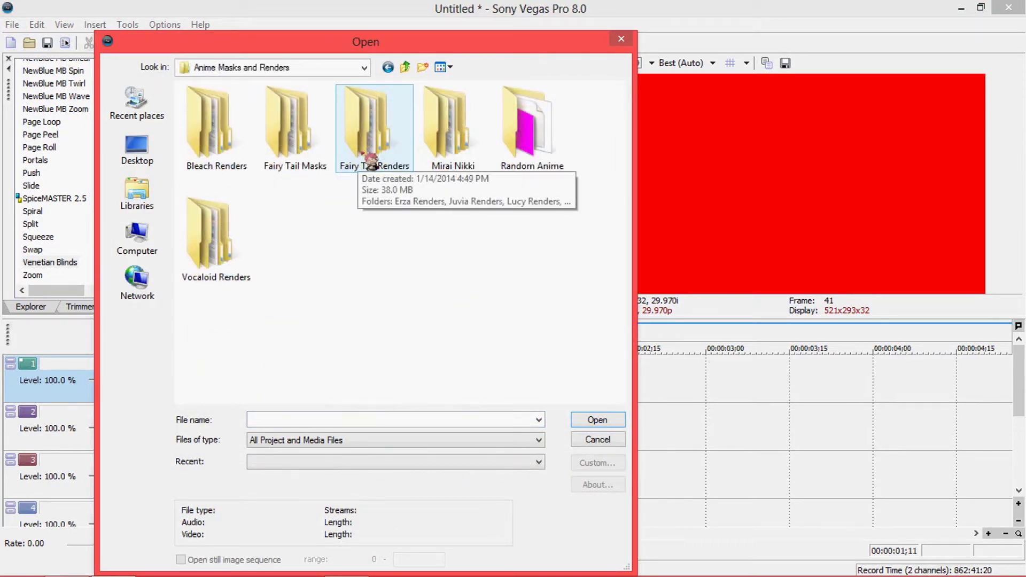
double_click(448, 142)
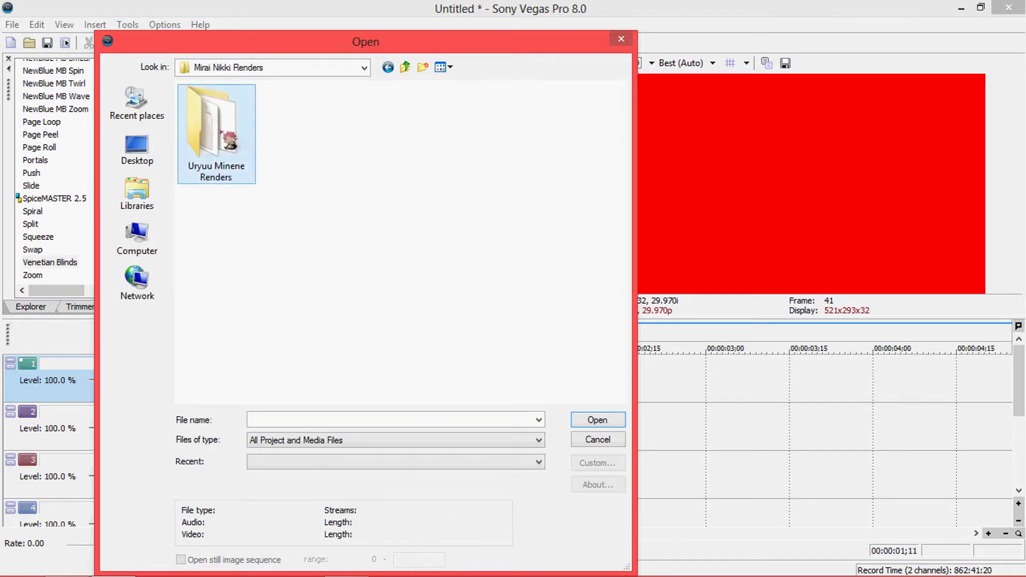
double_click(228, 140)
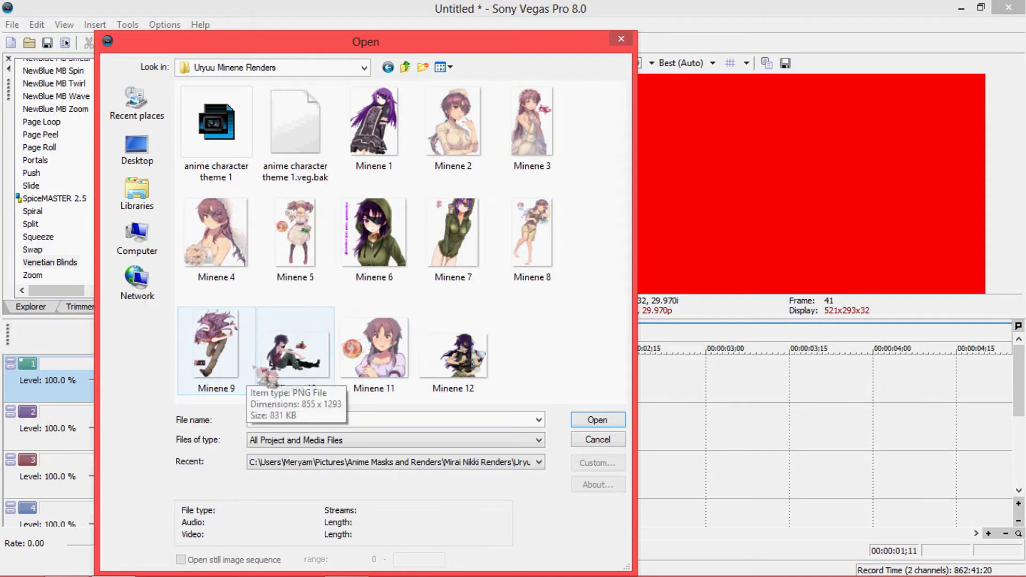
left_click(449, 348)
left_click(196, 358)
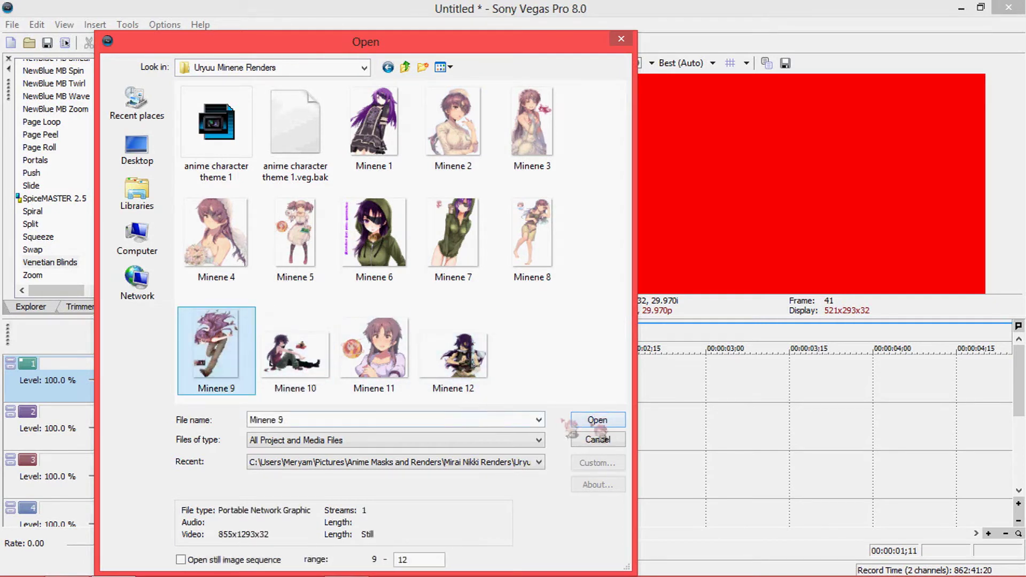
left_click(377, 374)
left_click(598, 419)
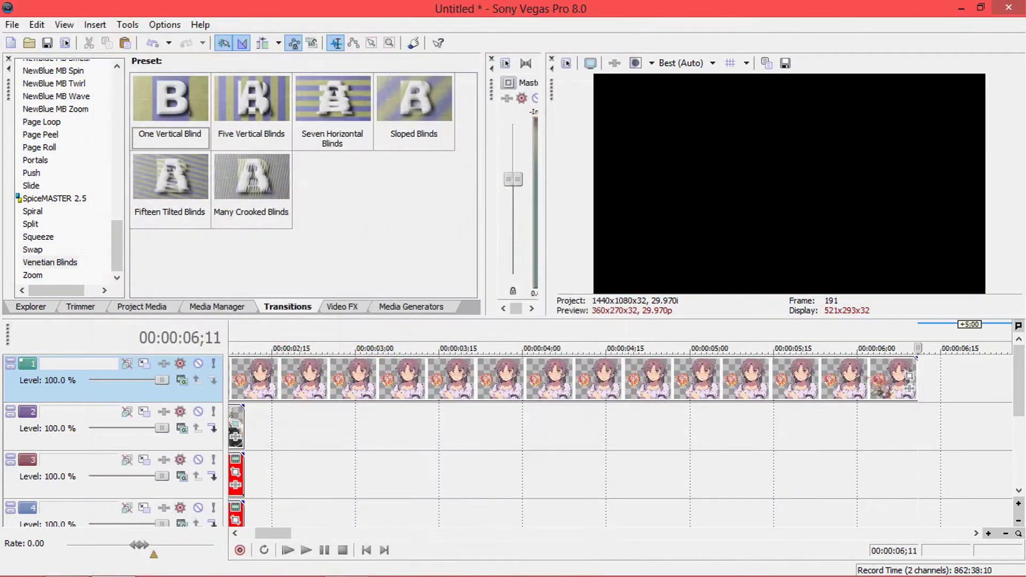
Trim the end of the Minene 11 event to line up with the end of the Hitsugaya 5 event.
left_click_drag(916, 380, 258, 377)
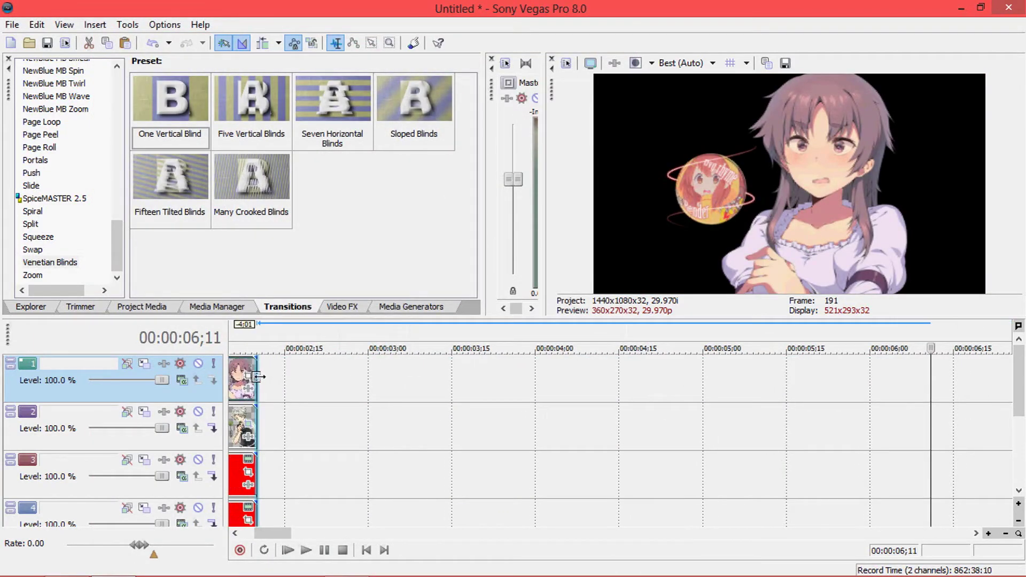
left_click(240, 384)
scroll(240, 384, "down", 2)
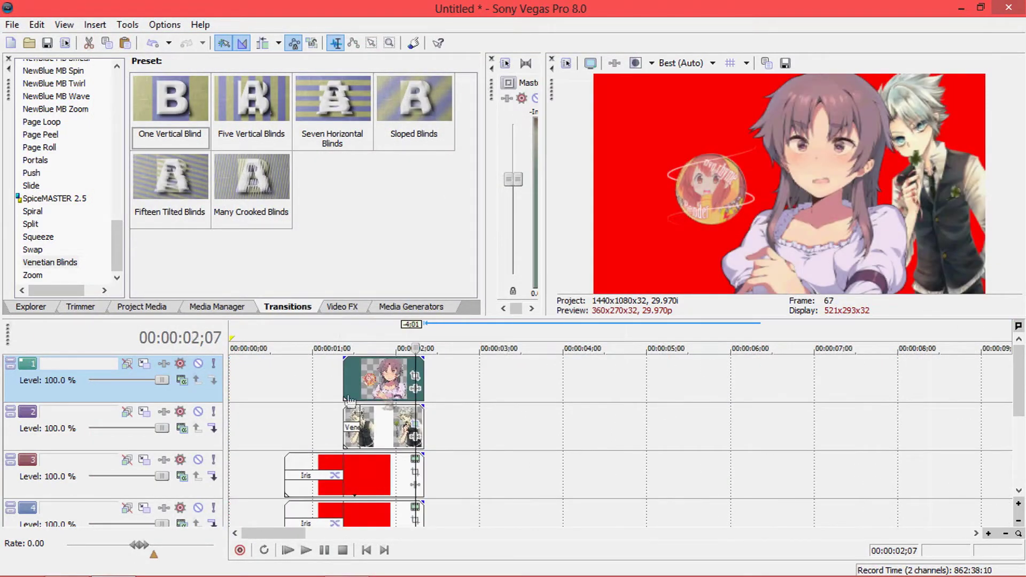
left_click(371, 383)
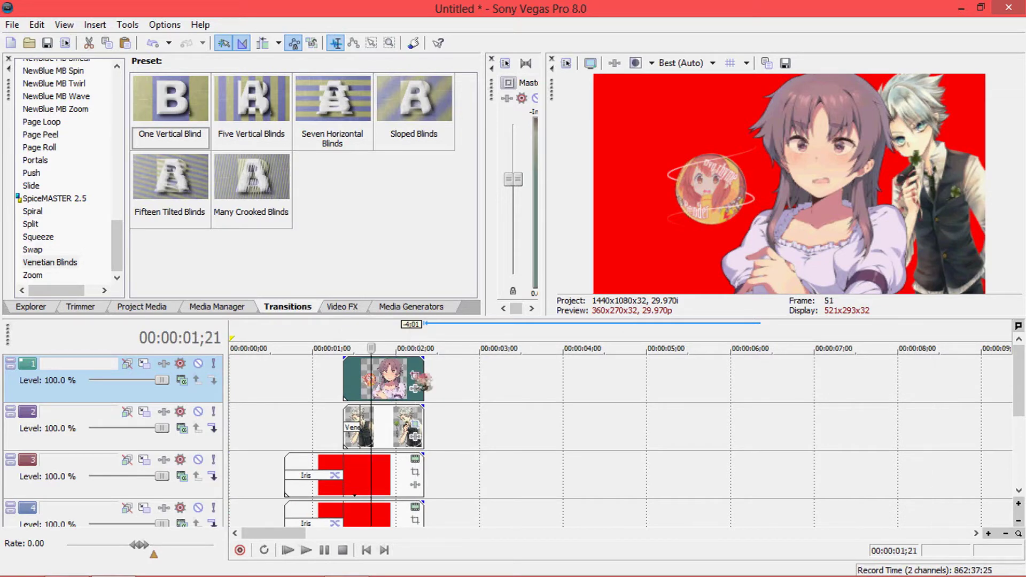
Draw a closed positive mask around the Minene 11 character in Event Pan/Crop, leaving out the round render logo.
left_click(415, 378)
left_click(207, 450)
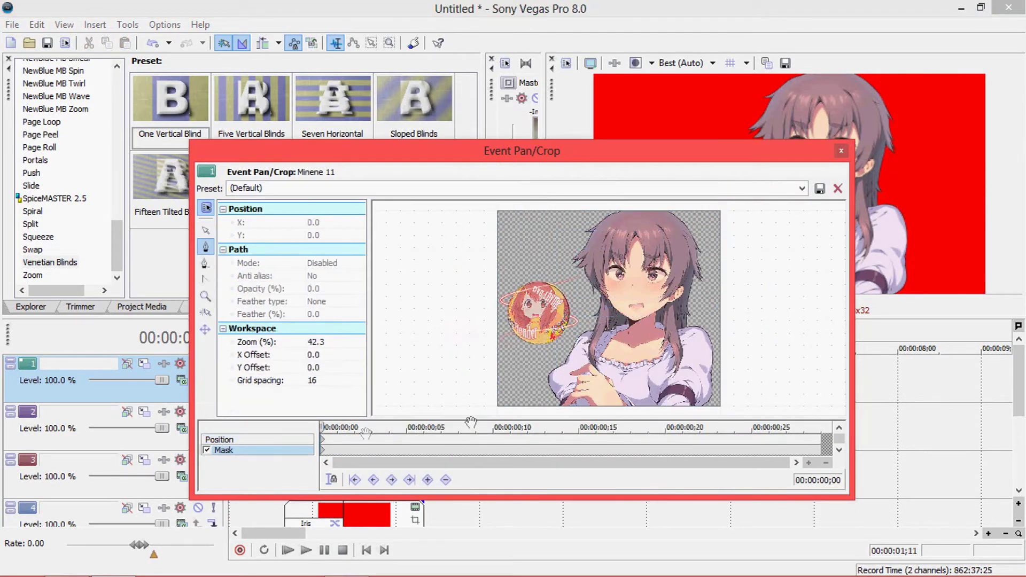
left_click(550, 410)
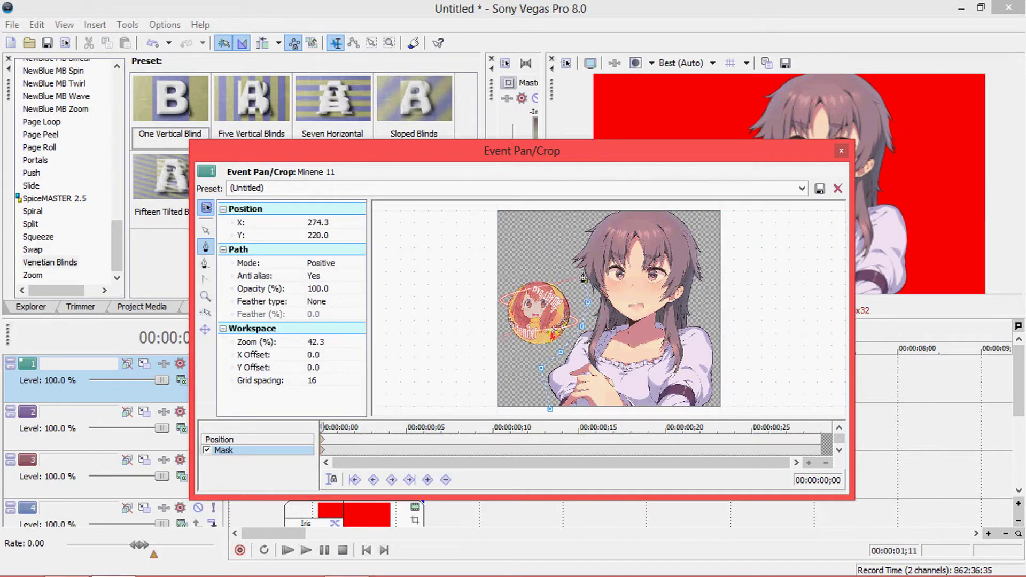
scroll(555, 280, "down", 4)
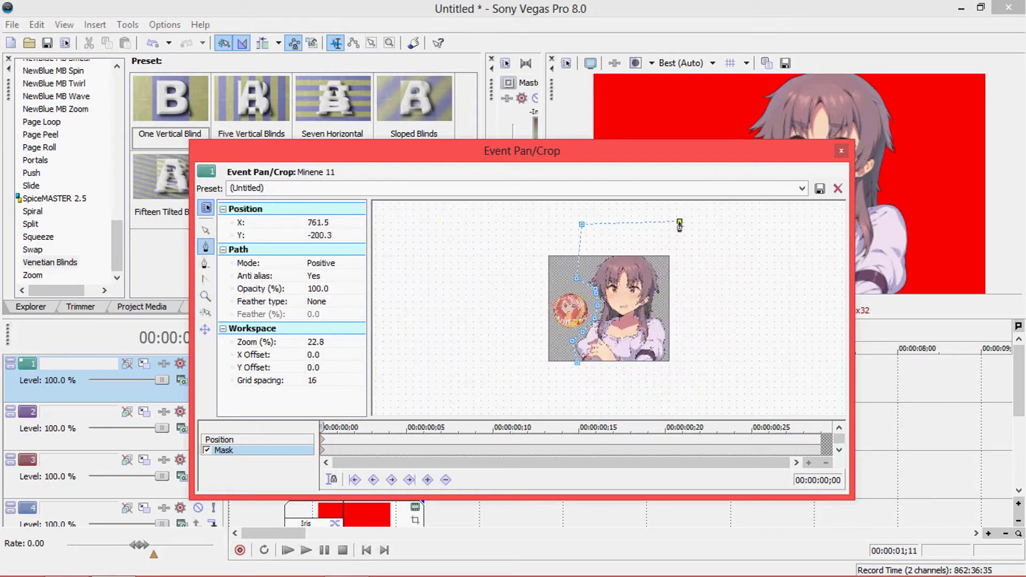
left_click(577, 362)
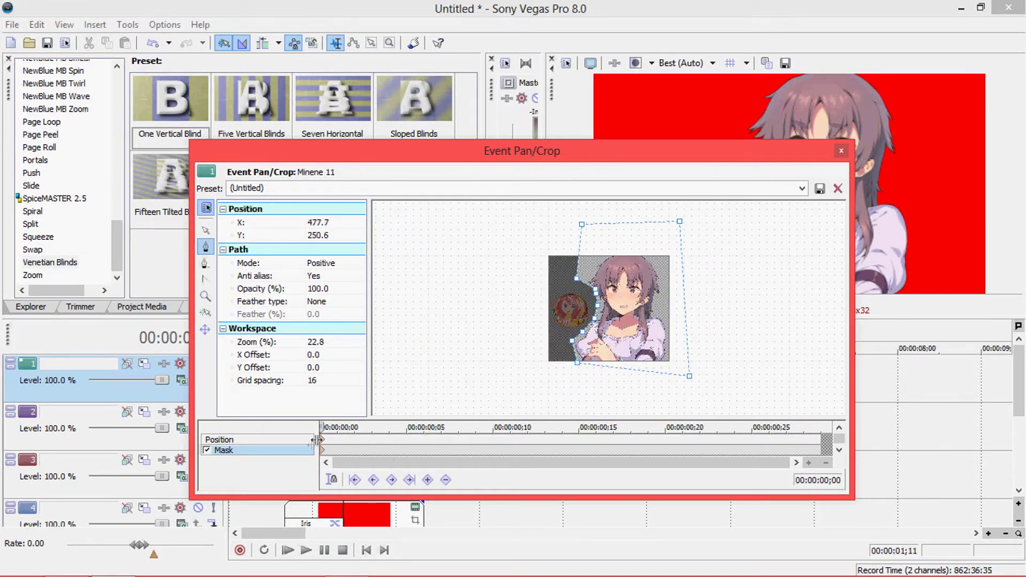
Widen the Minene 11 pan/crop frame to 1,286.6 with its X Center at 643.3 and flip it horizontally.
left_click(322, 438)
left_click_drag(671, 318, 772, 318)
left_click_drag(730, 155, 564, 172)
right_click(483, 334)
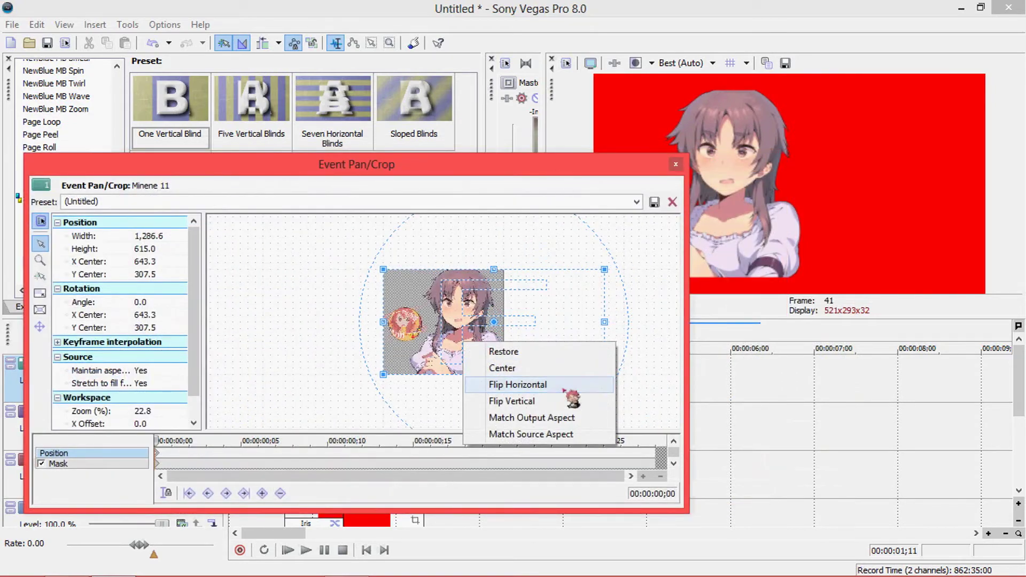
left_click(522, 389)
left_click(675, 164)
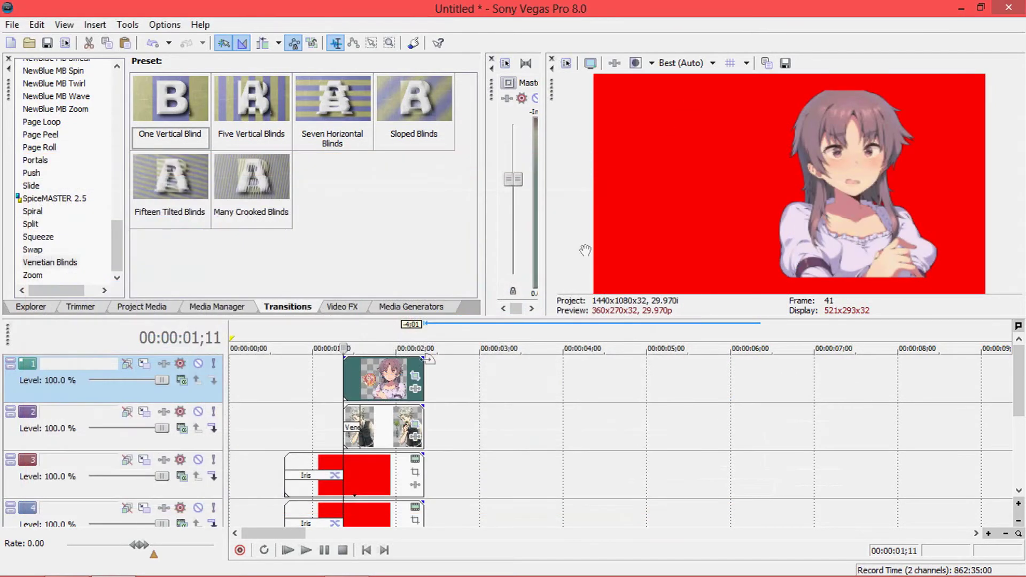
Turn off Maintain aspect ratio in the Minene 11 event's properties.
right_click(404, 398)
left_click(423, 563)
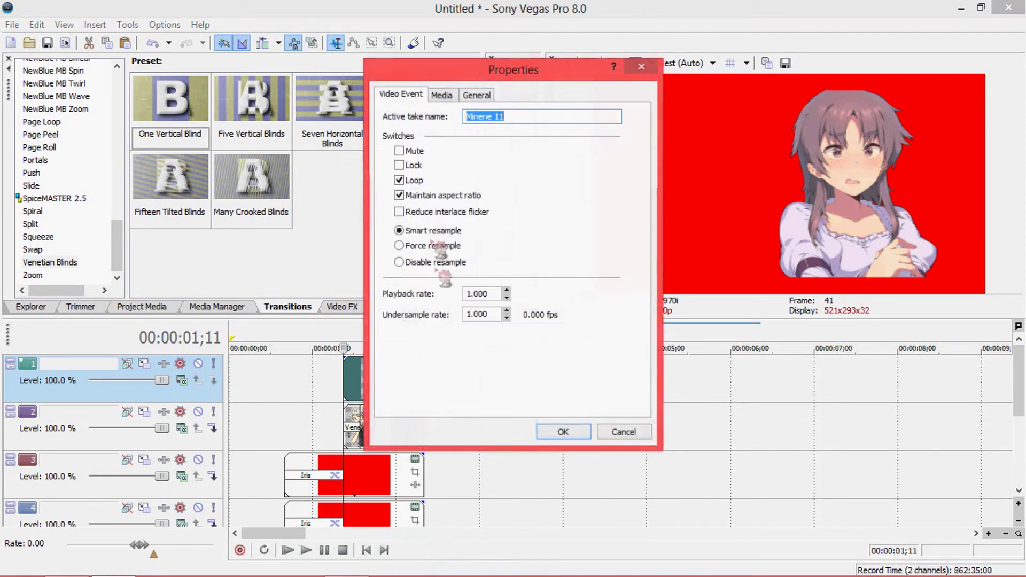
left_click(563, 431)
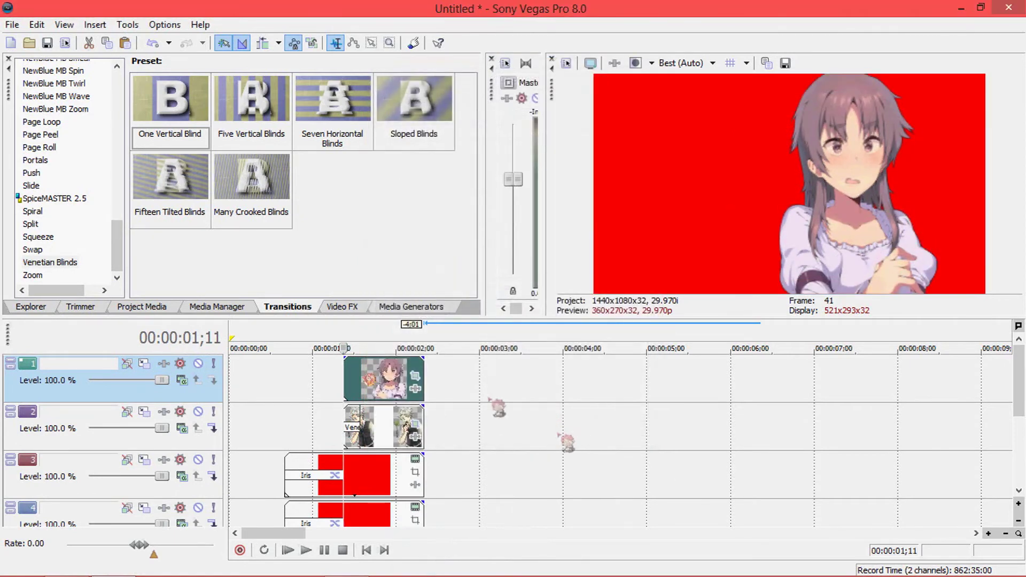
Resize and shift the Minene 11 pan/crop frame to Width -1,377.2 and X Center 68.6, placing the character opposite Hitsugaya.
left_click(418, 377)
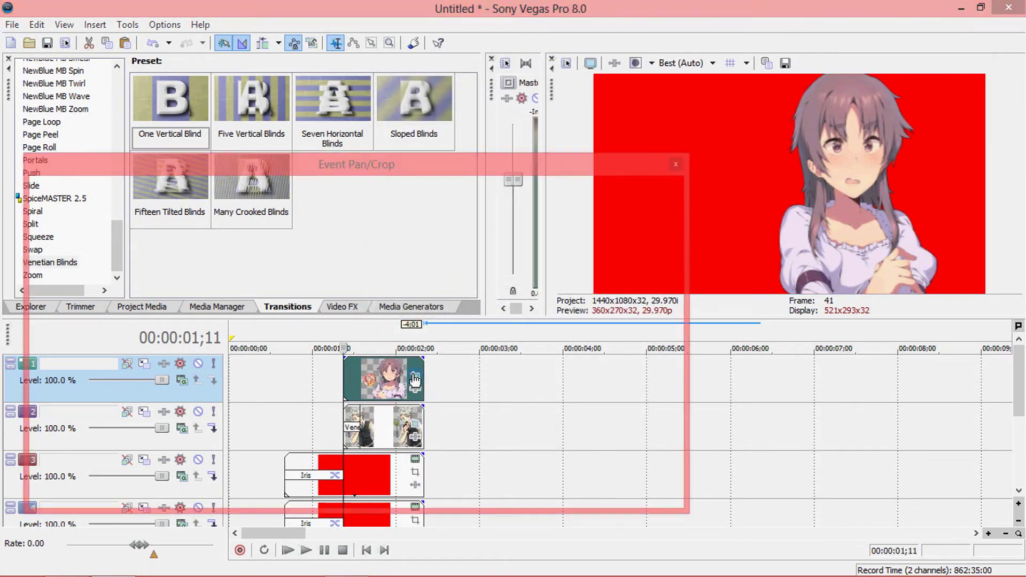
scroll(568, 335, "down", 4)
left_click_drag(598, 321, 540, 321)
left_click_drag(366, 339, 269, 343)
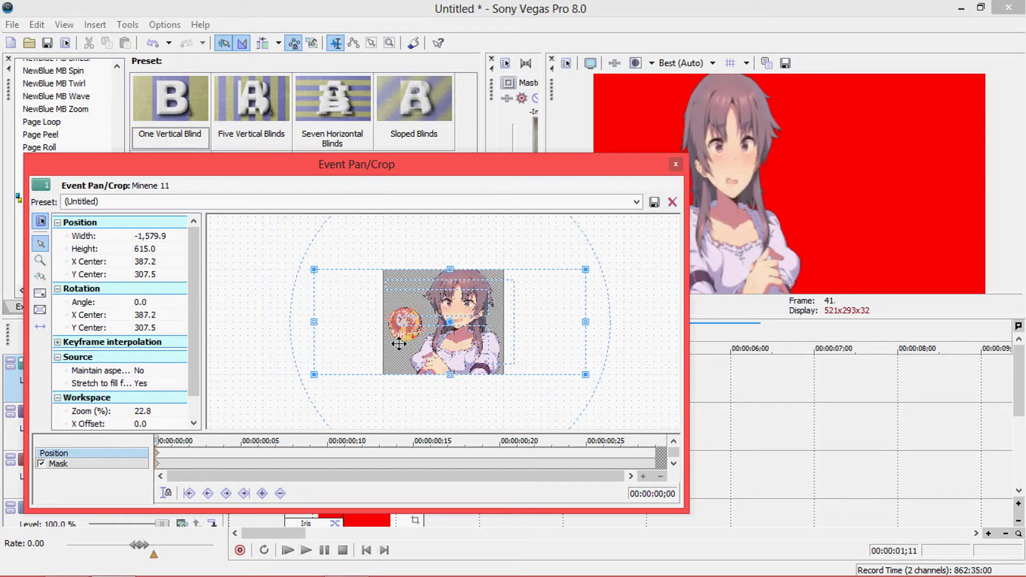
left_click_drag(366, 342, 334, 341)
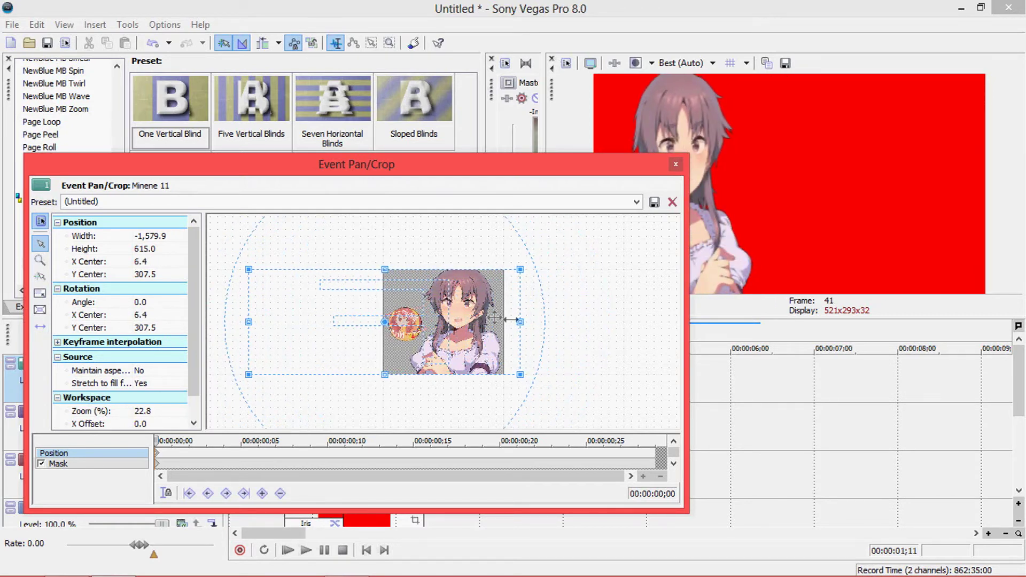
left_click_drag(521, 322, 592, 348)
left_click_drag(248, 322, 291, 332)
left_click_drag(393, 340, 327, 337)
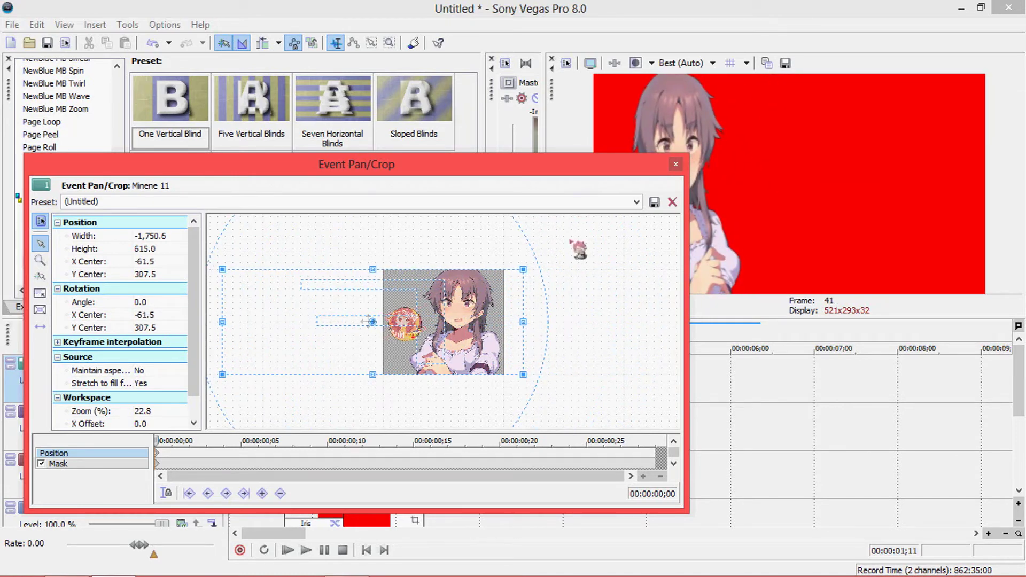
scroll(286, 326, "down", 2)
left_click_drag(270, 321, 321, 325)
left_click_drag(435, 324, 427, 329)
left_click(675, 164)
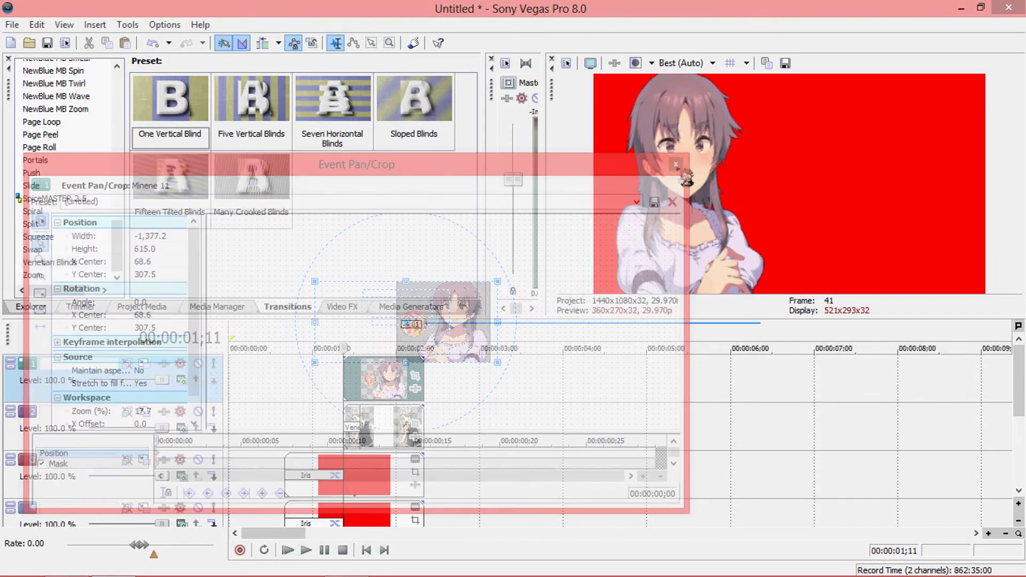
Apply the Venetian Blinds preset One Vertical Blind to the start of the Minene 11 event and shorten it to about 6 frames.
left_click_drag(173, 104, 346, 391)
left_click(595, 160)
scroll(460, 359, "up", 3)
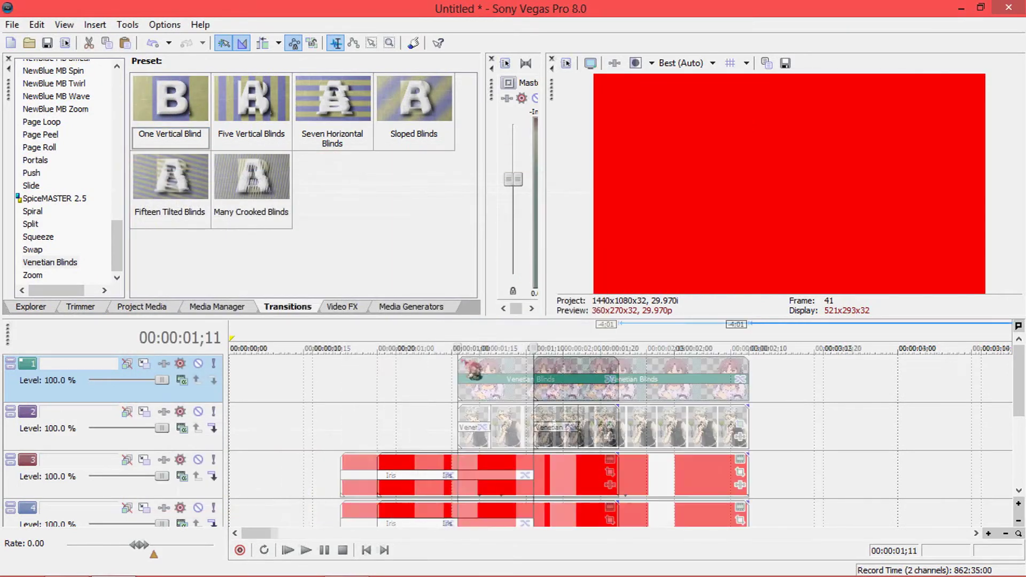
left_click_drag(747, 363, 571, 379)
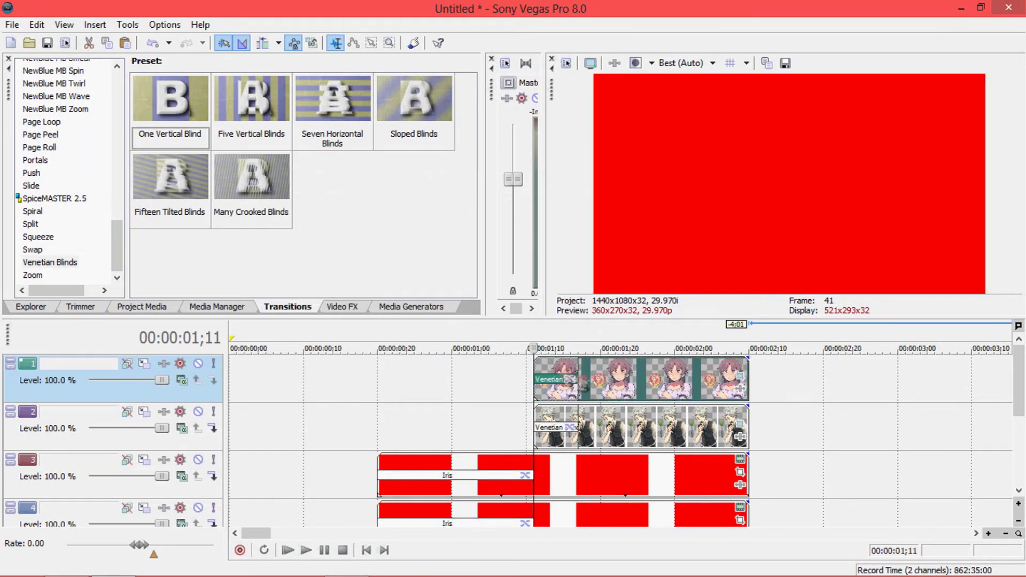
Move the keyframe of the Minene 11 event's Venetian Blinds transition to 00:00:00;03 and set its Angle to 90.000.
left_click(569, 379)
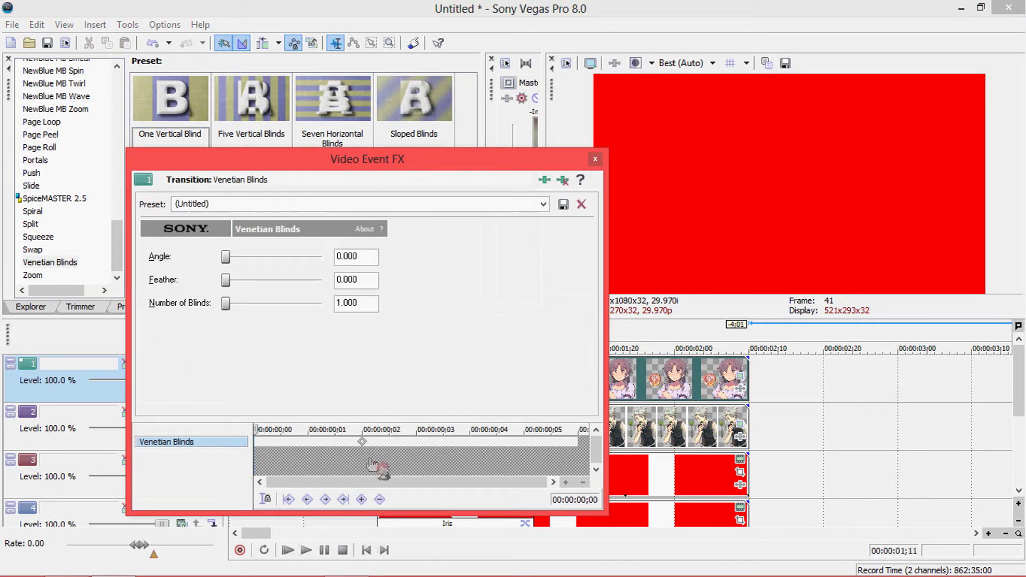
left_click(362, 444)
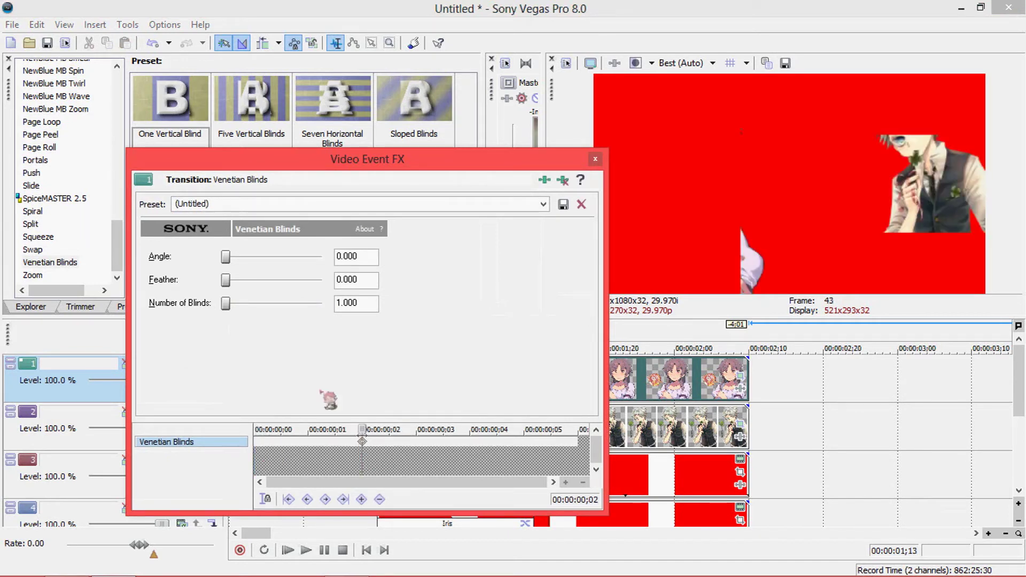
left_click_drag(361, 429, 416, 430)
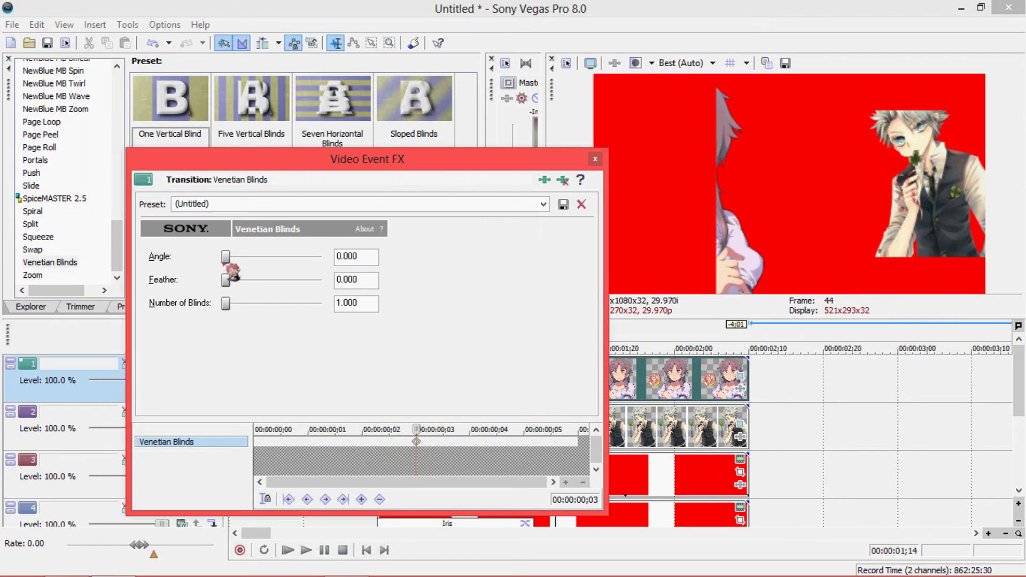
left_click_drag(235, 264, 262, 279)
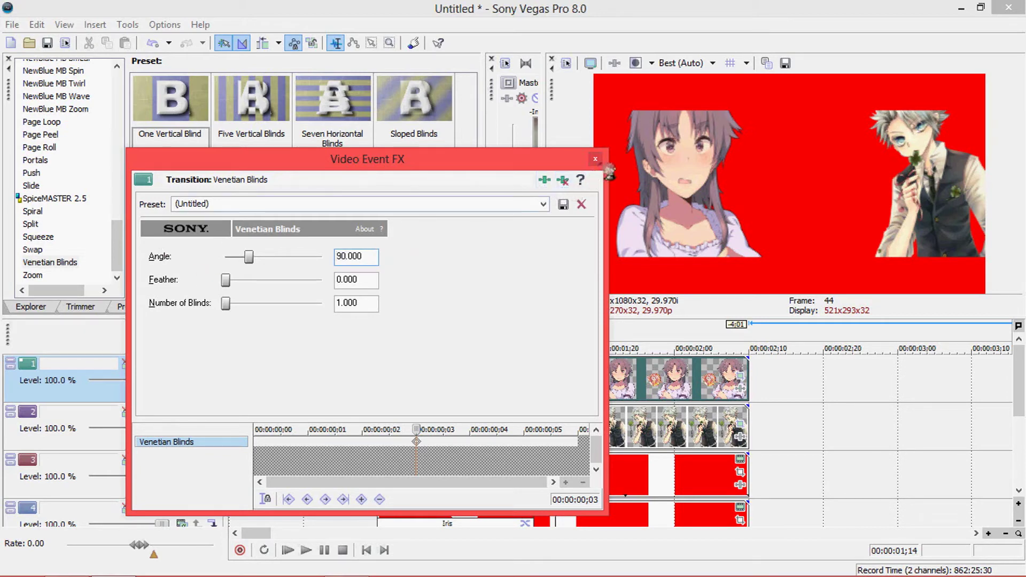
left_click(595, 158)
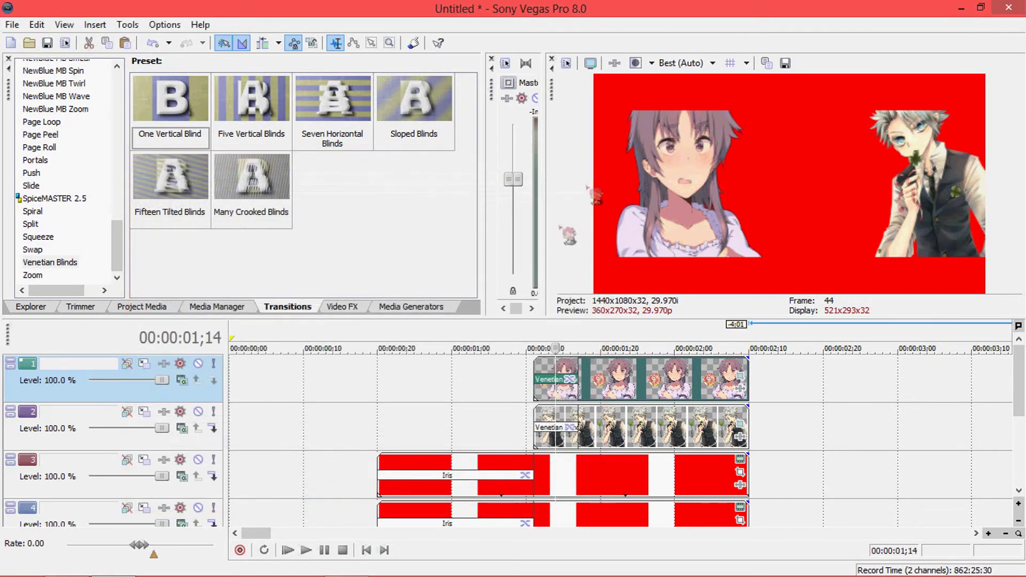
Play the timeline from the start to preview the Hitsugaya and Minene reveals.
left_click(48, 44)
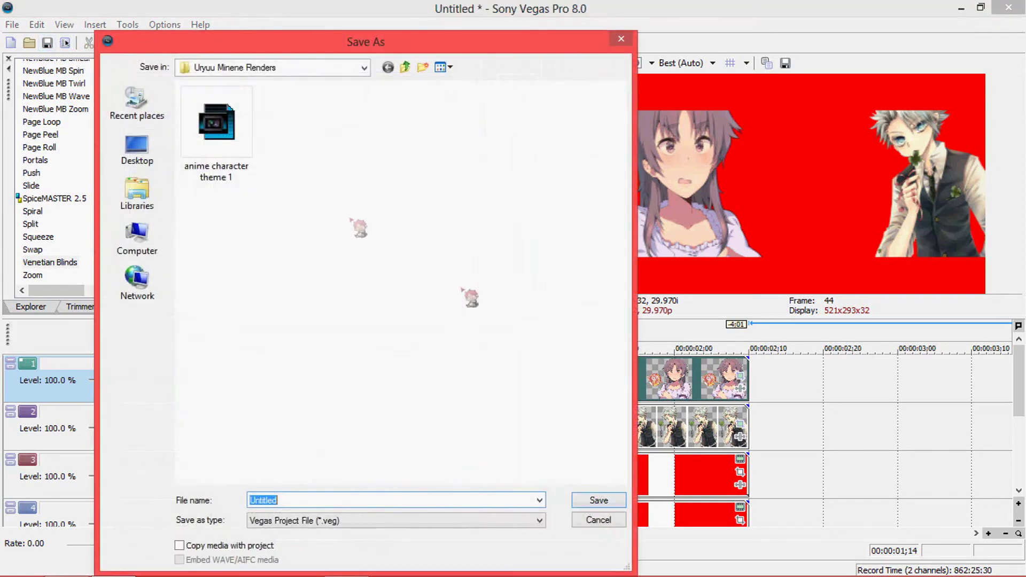
left_click(596, 523)
left_click(339, 417)
key("ctrl+Home")
left_click(309, 551)
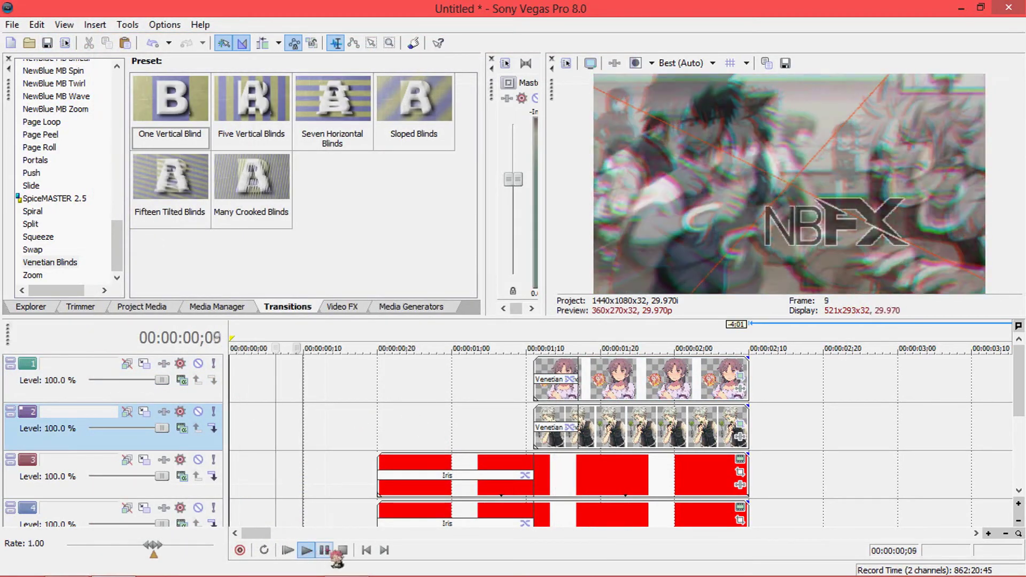
left_click(328, 550)
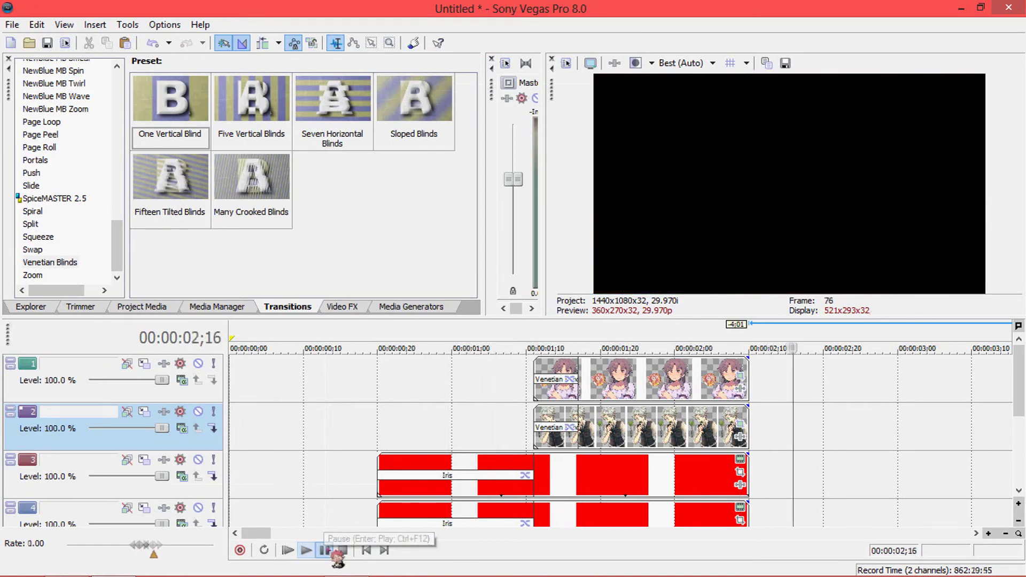
Apply the TV Simulator effect with the TV Look preset to the Minene 11 event.
left_click(607, 382)
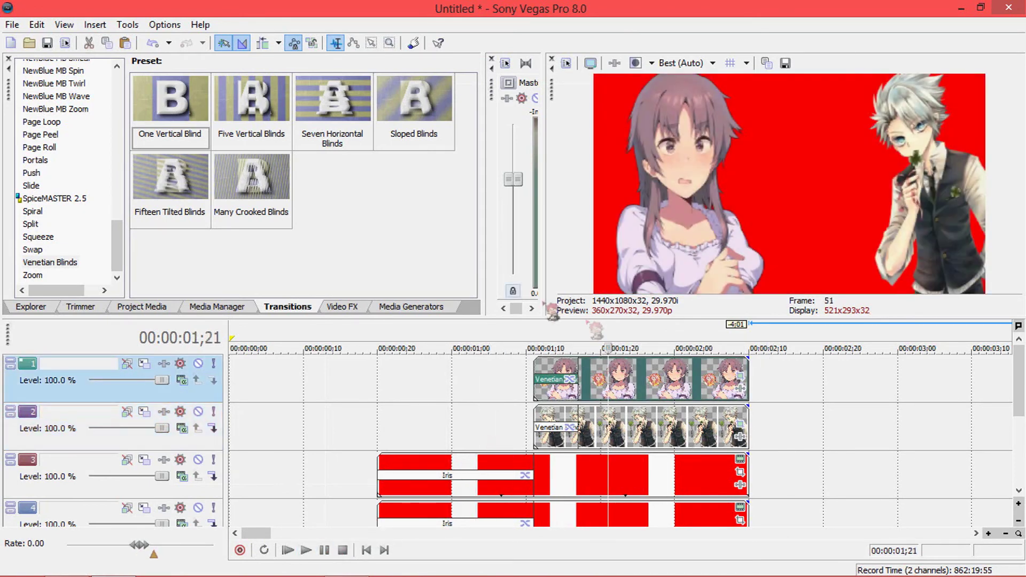
left_click(342, 307)
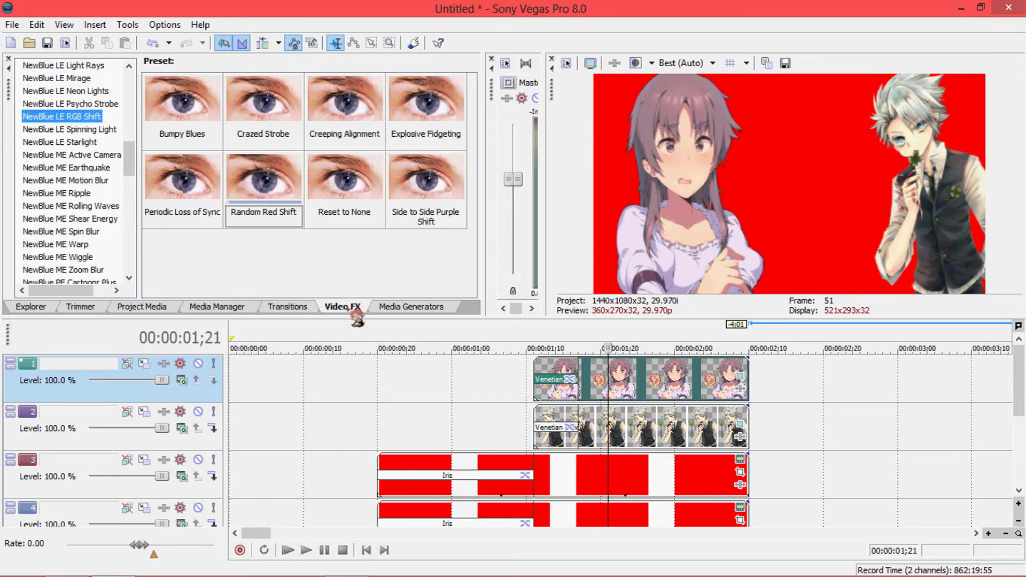
scroll(133, 189, "down", 2)
left_click_drag(133, 189, 130, 235)
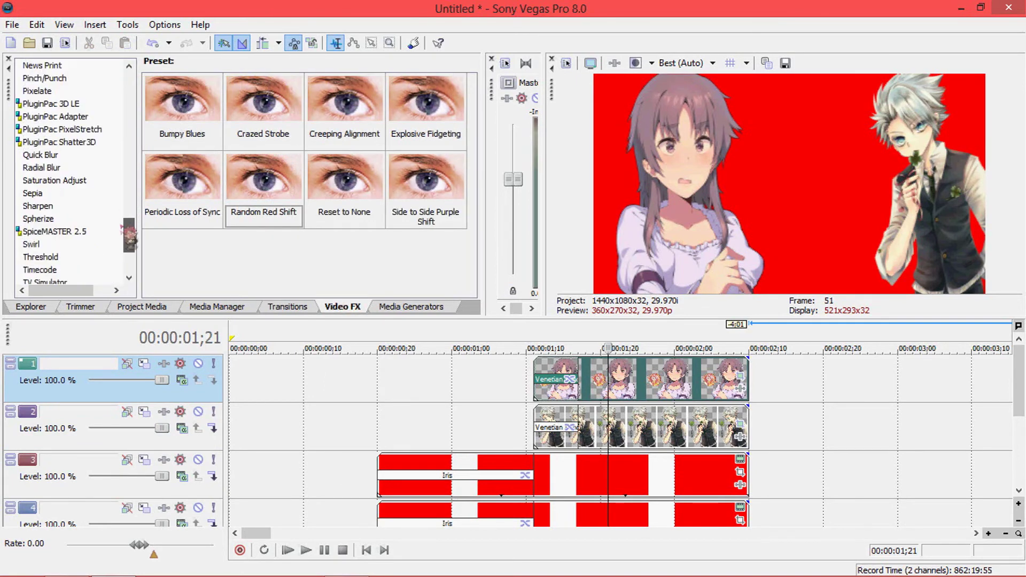
left_click(59, 129)
left_click(72, 142)
left_click(54, 168)
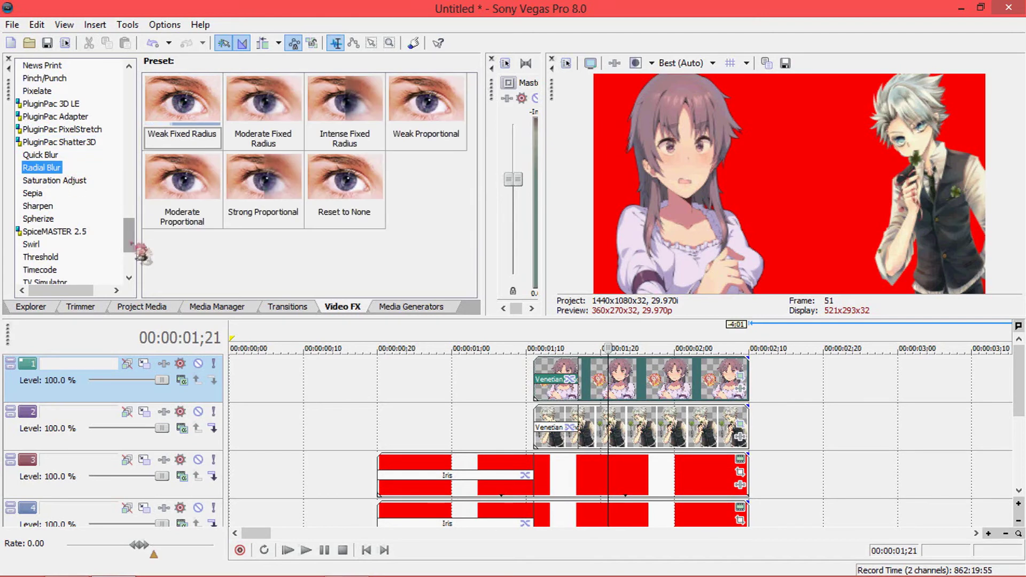
scroll(133, 251, "down", 3)
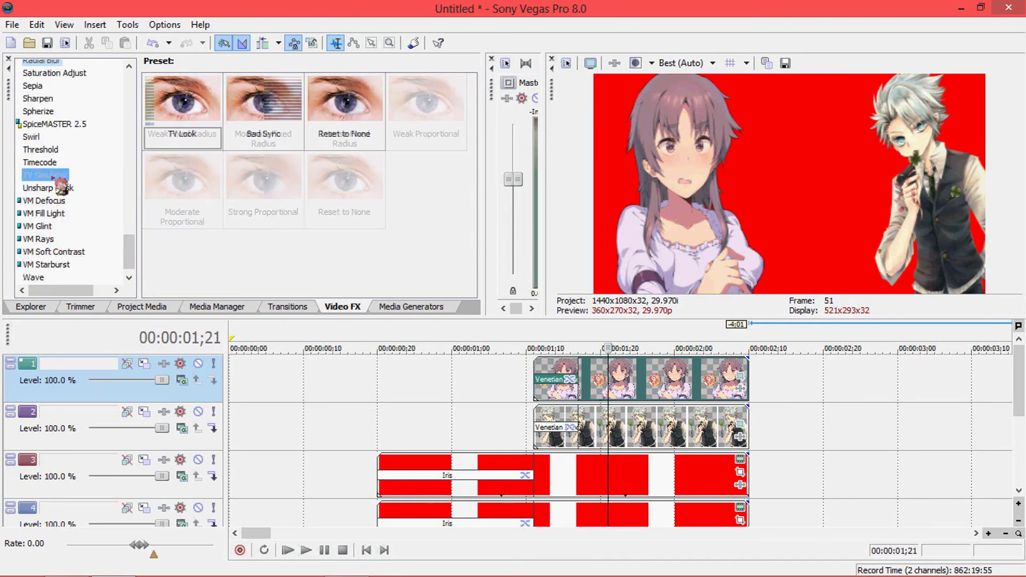
left_click(57, 175)
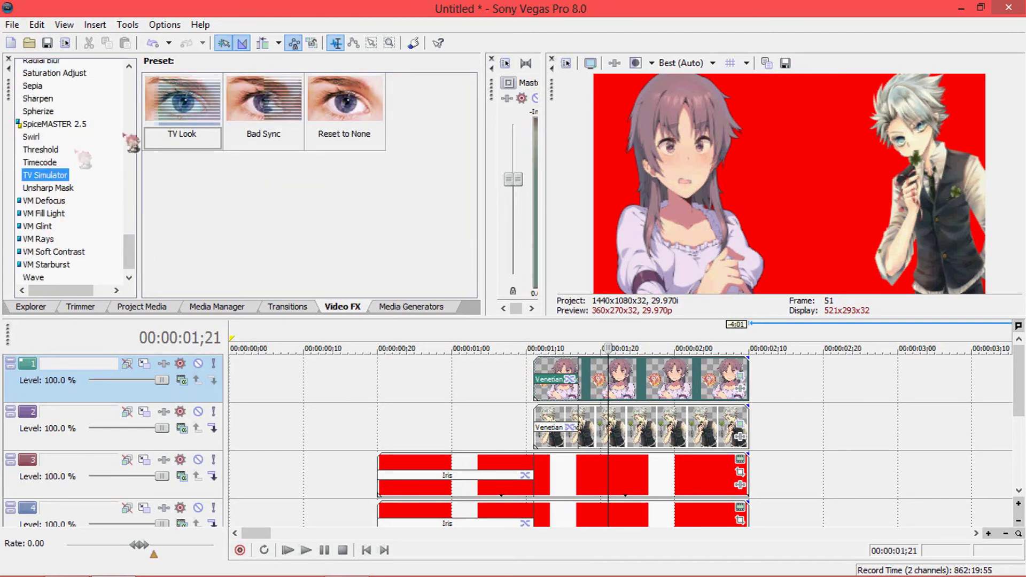
left_click_drag(187, 107, 620, 398)
Keyframe Minene 11's TV Simulator at 00:00:00;02 with Aperture grill and Interlacing 0.0000 and Vertical sync 0.3520, and delete the starting keyframe.
mouse_move(266, 429)
left_mouse_down()
mouse_move(235, 428)
mouse_move(270, 435)
left_mouse_up()
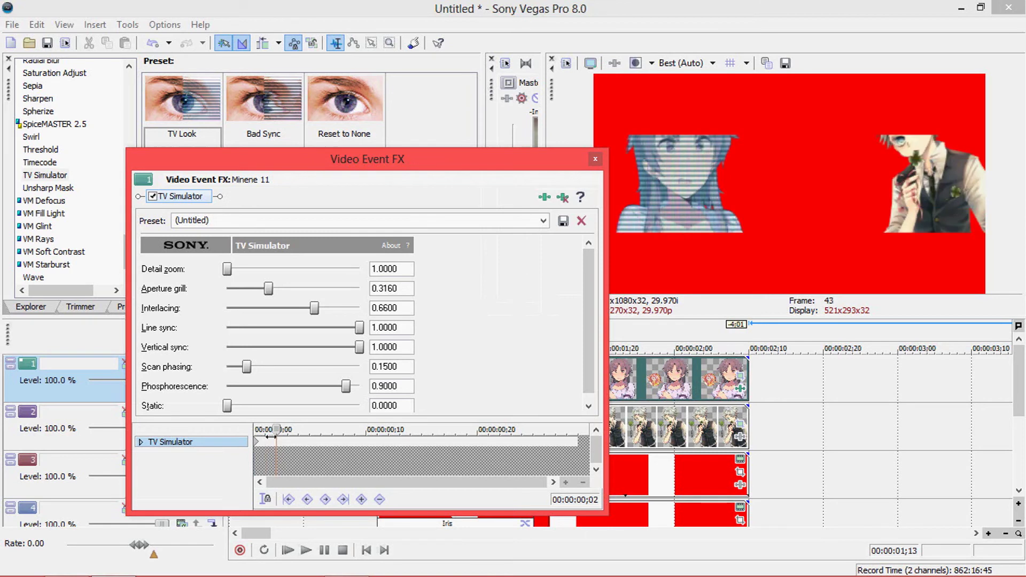
left_click_drag(270, 289, 216, 295)
left_click_drag(316, 308, 174, 342)
mouse_move(369, 337)
left_mouse_down()
mouse_move(320, 339)
mouse_move(371, 353)
mouse_move(332, 349)
left_mouse_up()
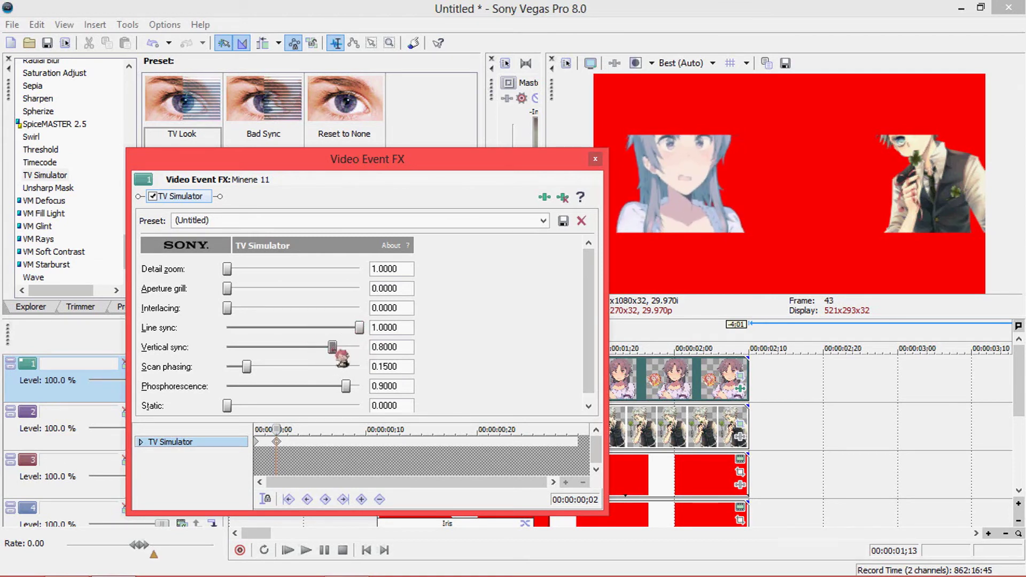
left_click_drag(334, 349, 274, 352)
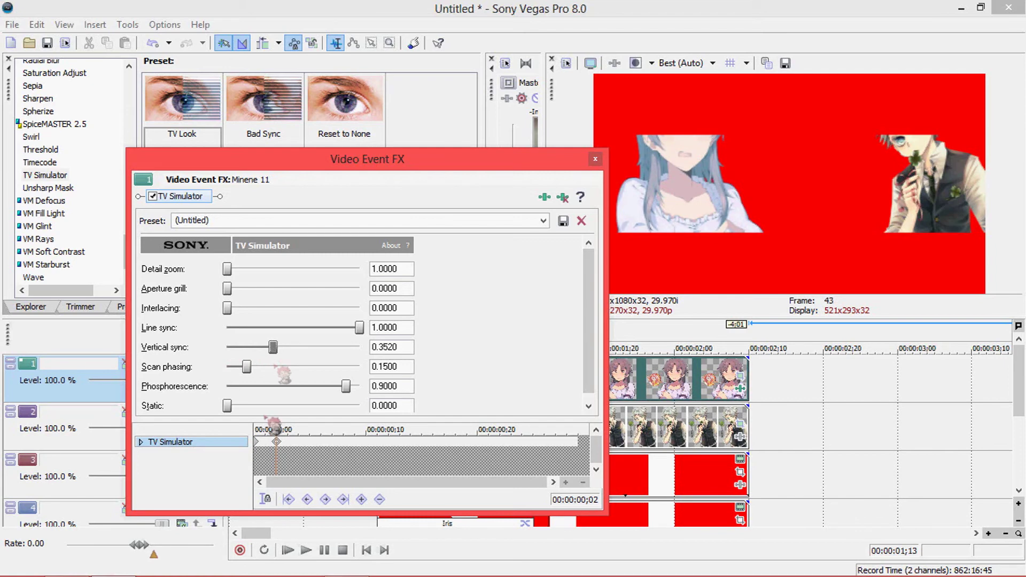
left_click(256, 447)
key("Delete")
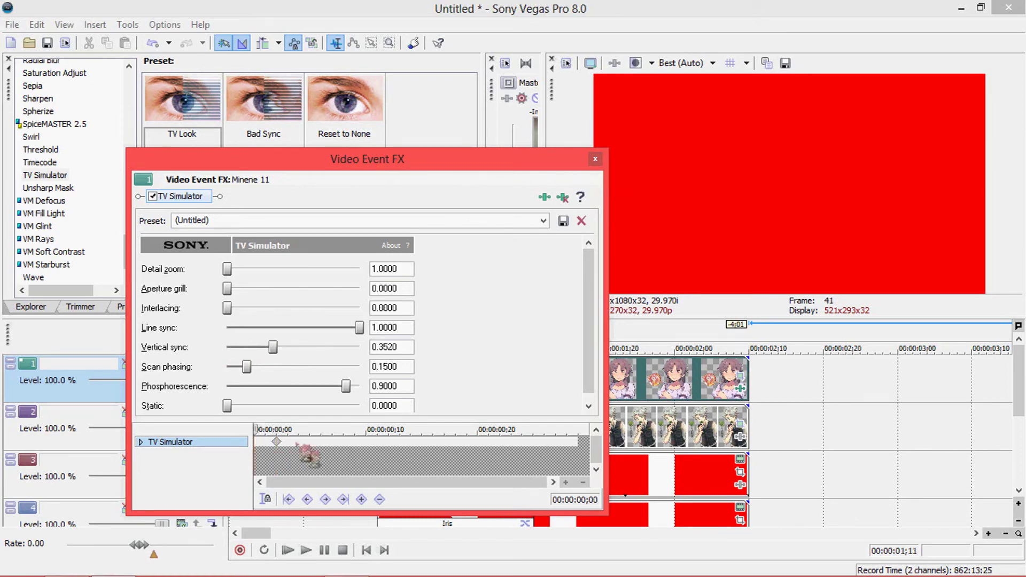
Add a Minene 11 TV Simulator keyframe at 00:00:00;10 with Vertical sync 1.0000, Phosphorescence 0.0000 and Scan phasing 0.0000.
left_click(278, 443)
left_click_drag(277, 432, 364, 440)
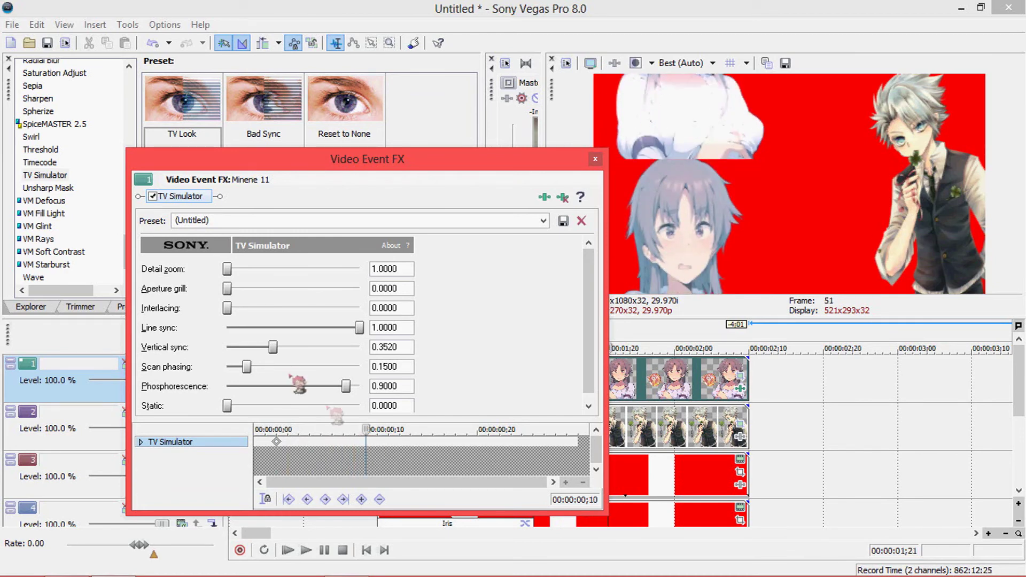
left_click_drag(275, 347, 387, 352)
left_click_drag(366, 429, 390, 432)
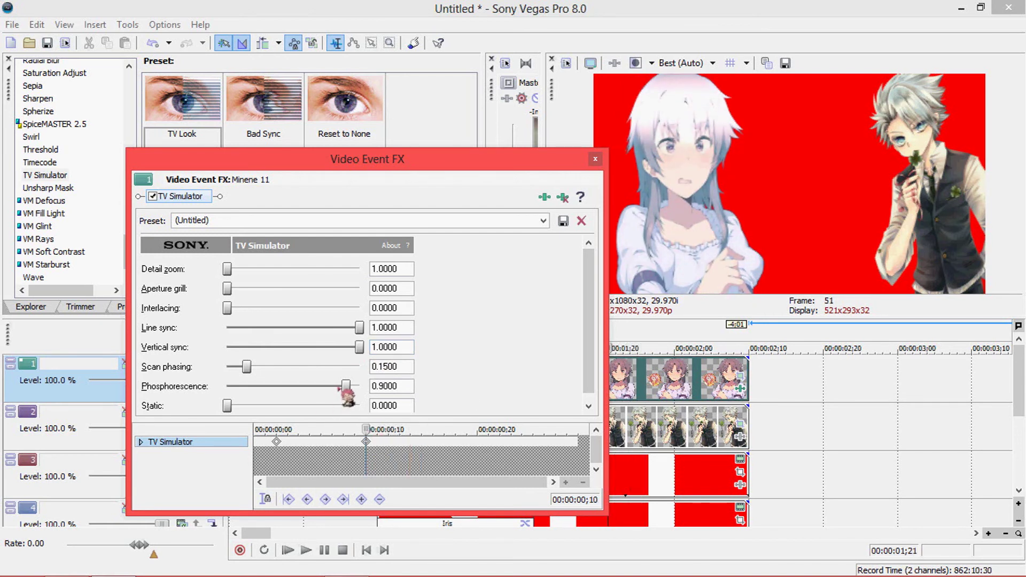
left_click_drag(344, 392, 221, 404)
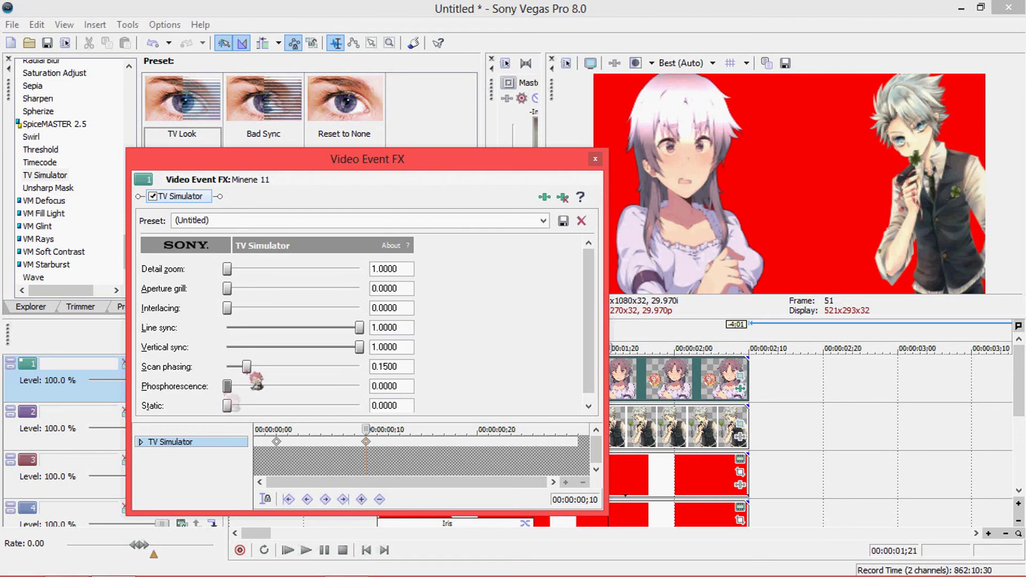
left_click_drag(244, 366, 225, 369)
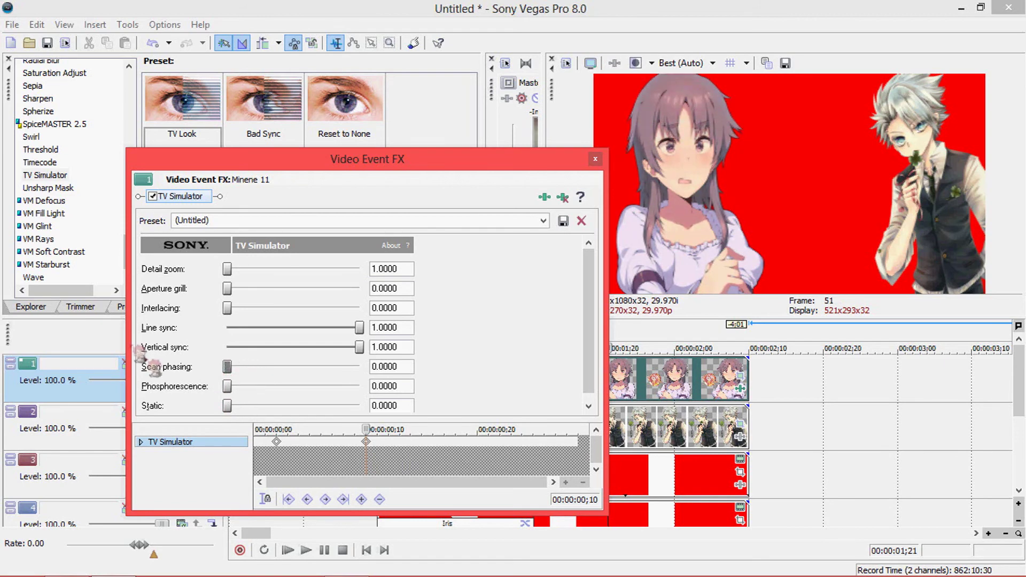
left_click(595, 159)
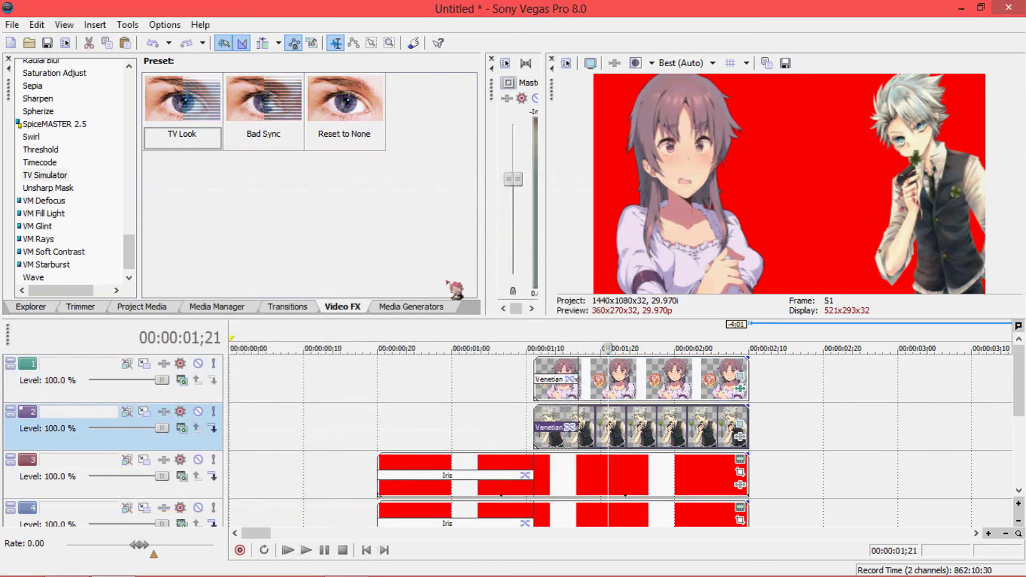
Apply TV Simulator's TV Look to the Hitsugaya 5 event and set Phosphorescence, Scan phasing, Aperture grill and Interlacing to 0.0000.
left_click_drag(182, 107, 633, 449)
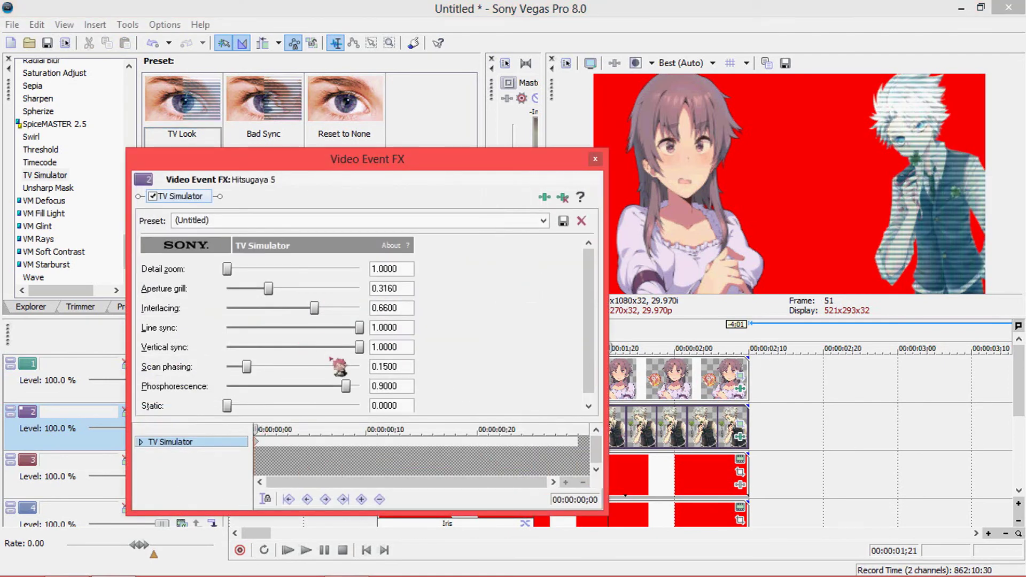
left_click_drag(344, 386, 227, 368)
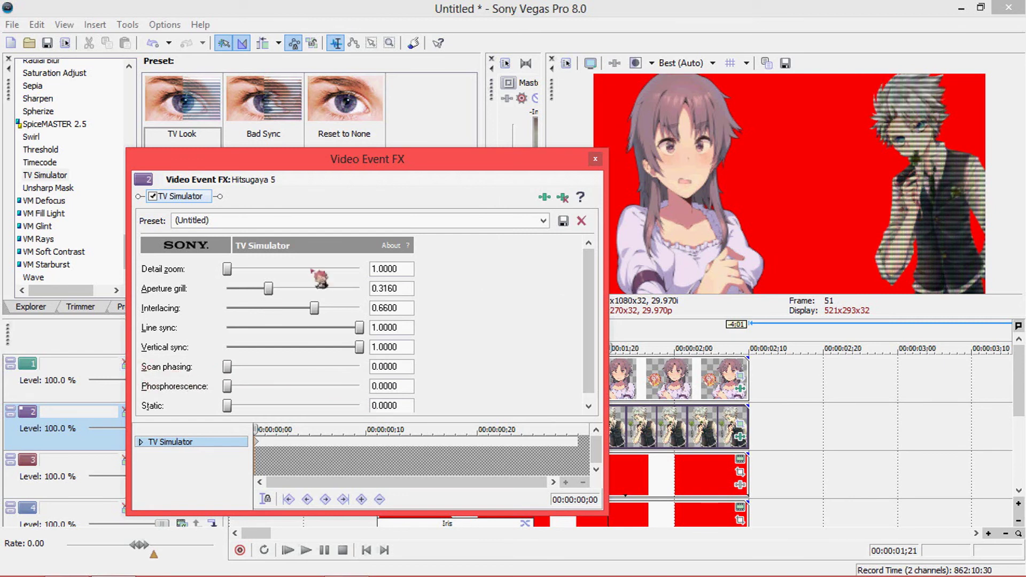
left_click(264, 288)
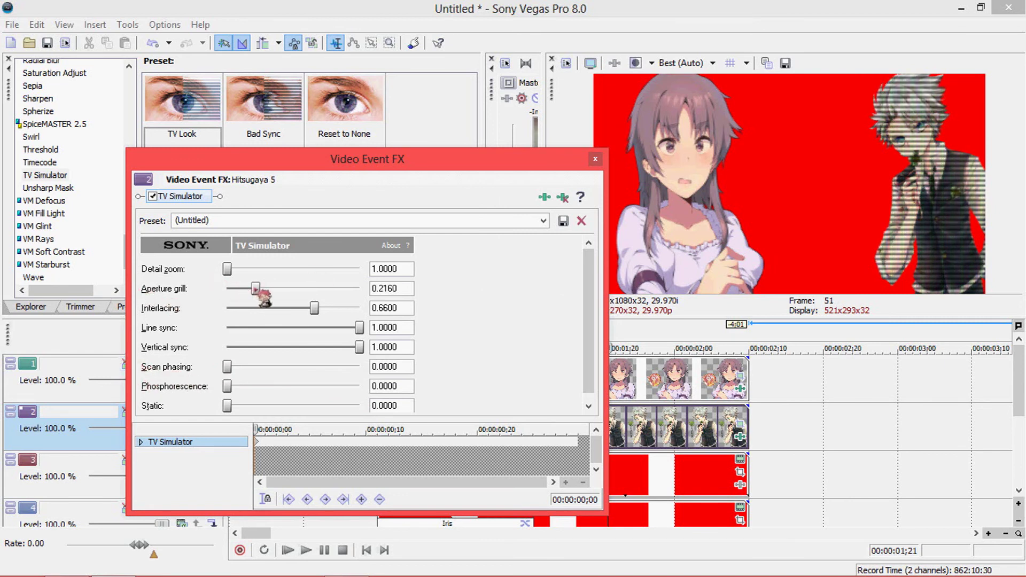
left_click_drag(262, 296, 219, 302)
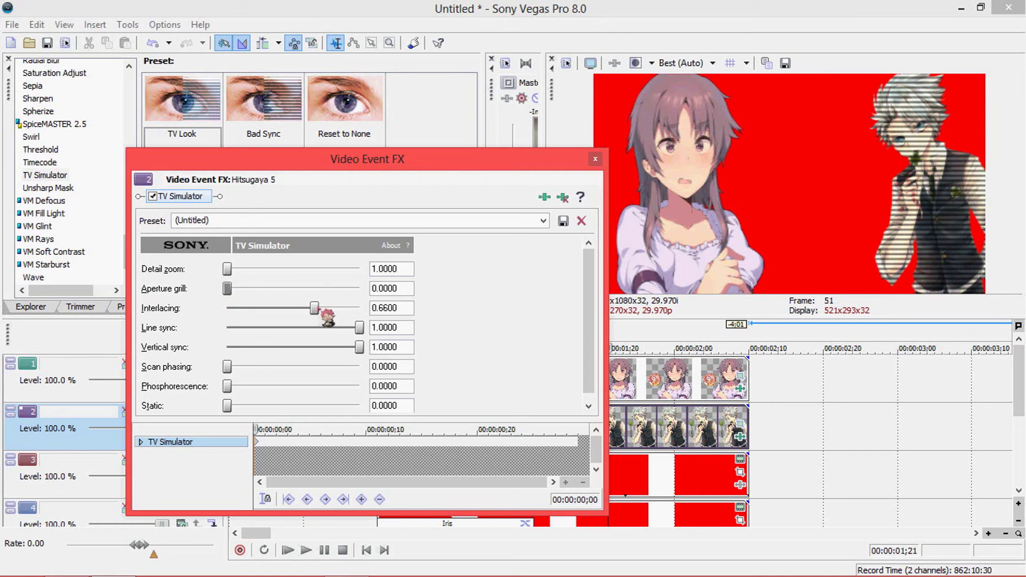
left_click_drag(314, 308, 222, 309)
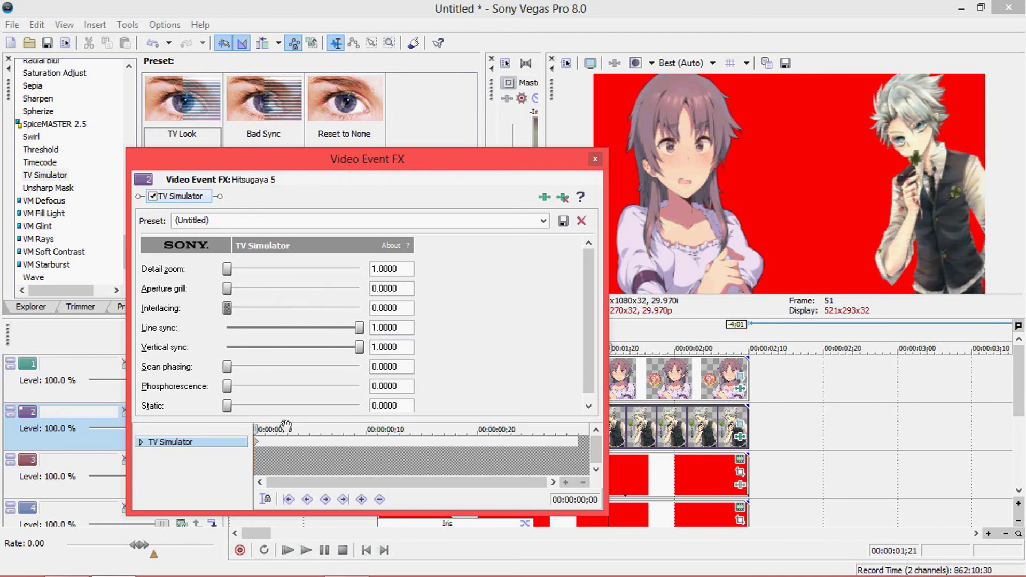
Keyframe Hitsugaya 5's Vertical sync to 0.3860 at 00:00:00;03 and 1.0000 at 00:00:00;13.
left_click_drag(257, 429, 286, 429)
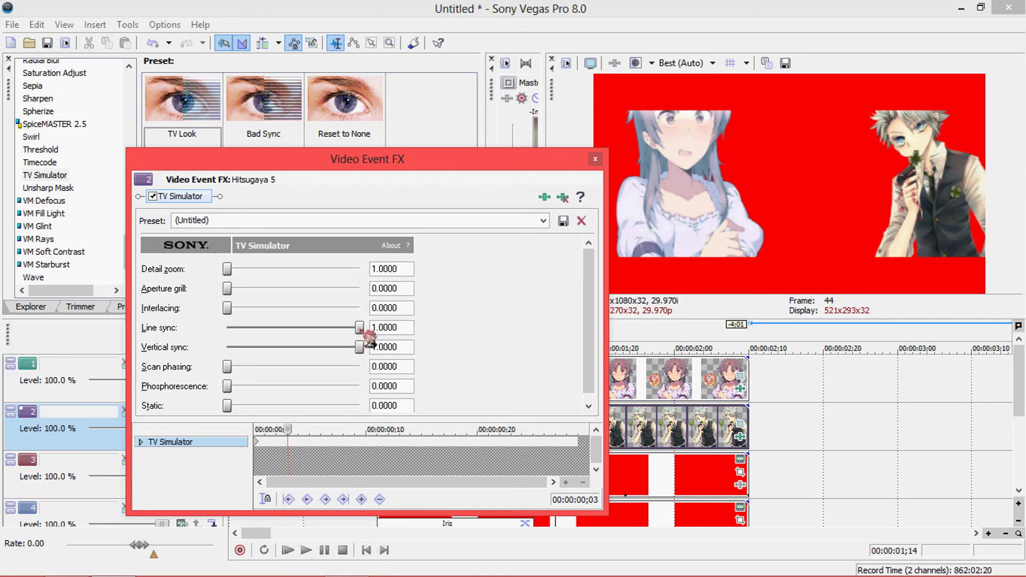
left_click_drag(360, 330, 289, 369)
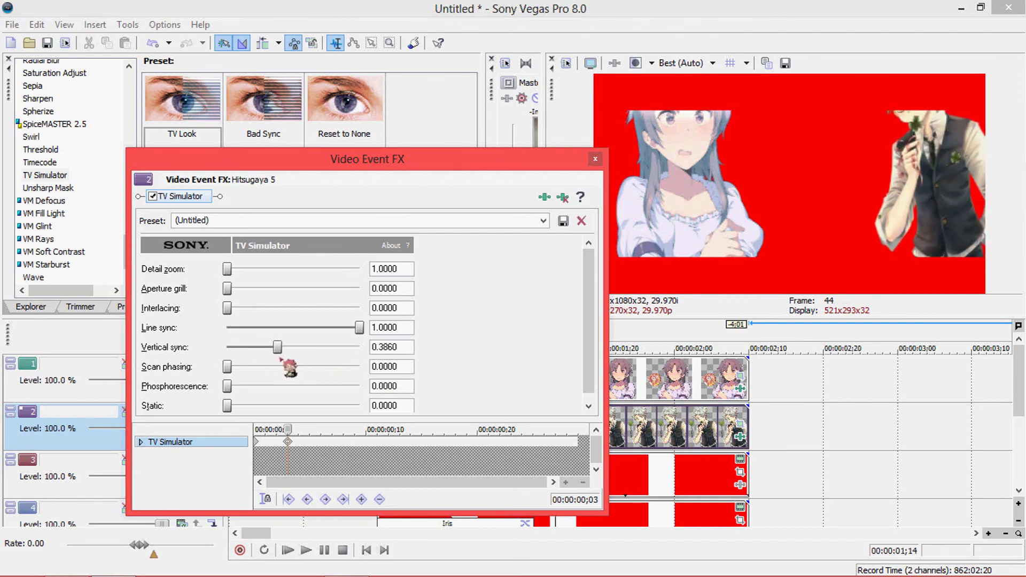
left_click_drag(299, 429, 396, 429)
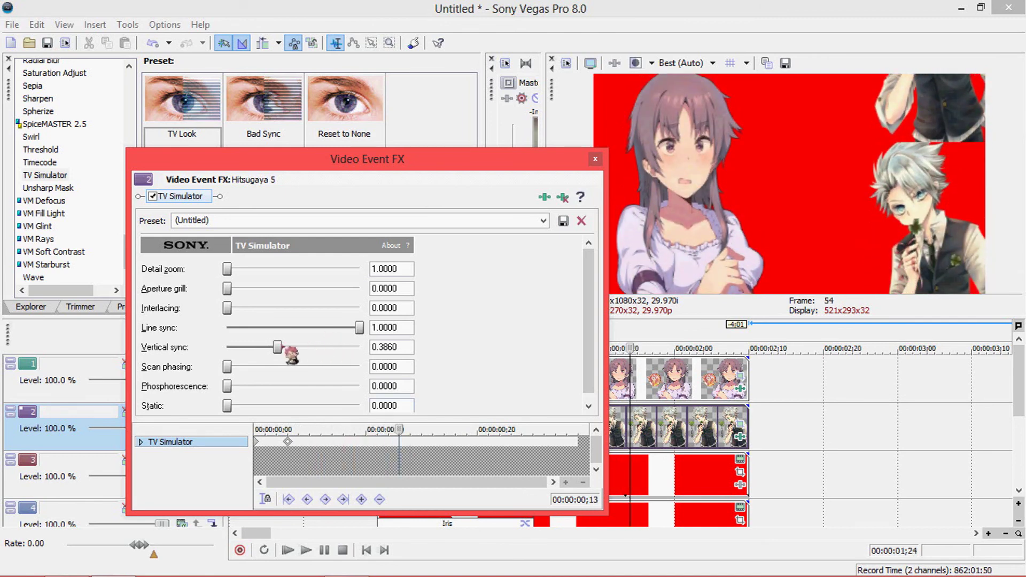
left_click_drag(279, 348, 363, 349)
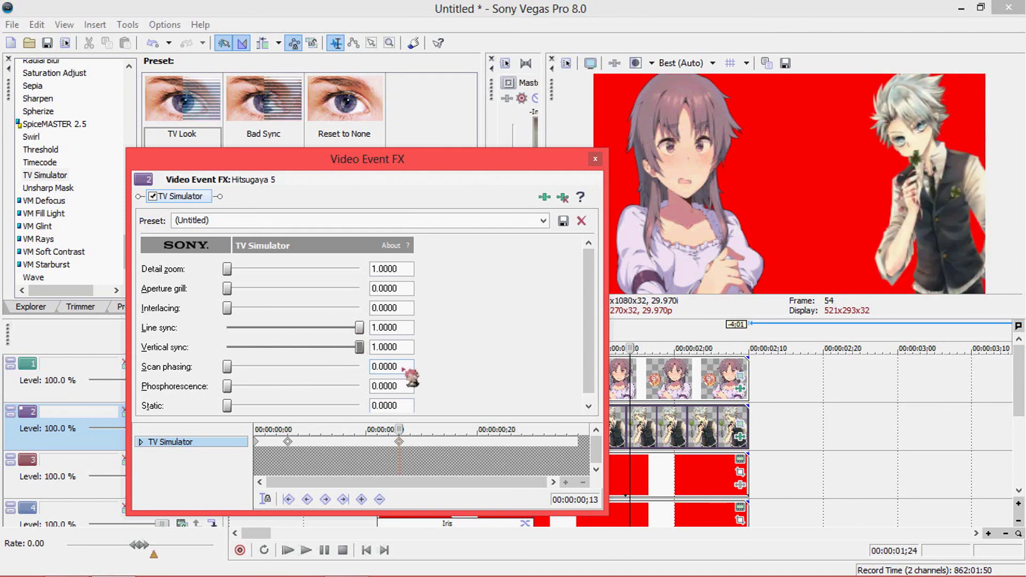
left_click(595, 159)
Set Phosphorescence and Scan phasing to 0.0000 on the Minene 11 TV Simulator keyframe at 00:00:00;02.
left_click(740, 388)
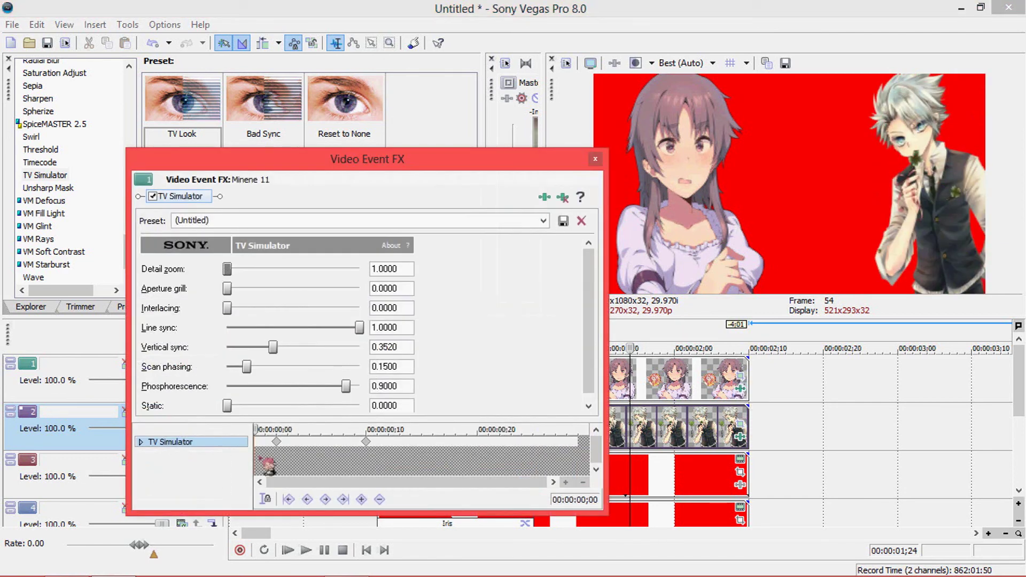
left_click(275, 443)
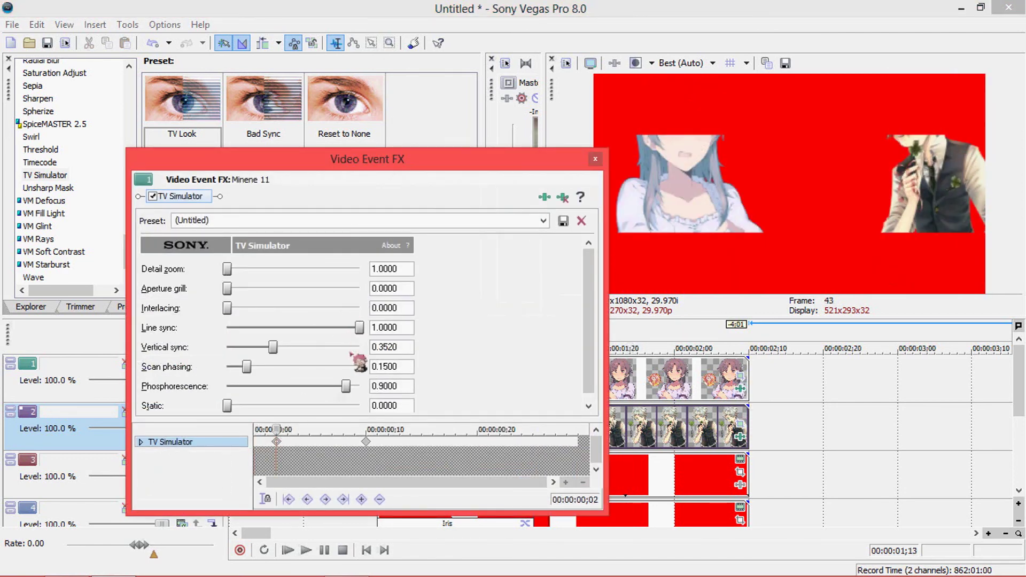
left_click_drag(344, 386, 179, 394)
left_click_drag(246, 367, 227, 366)
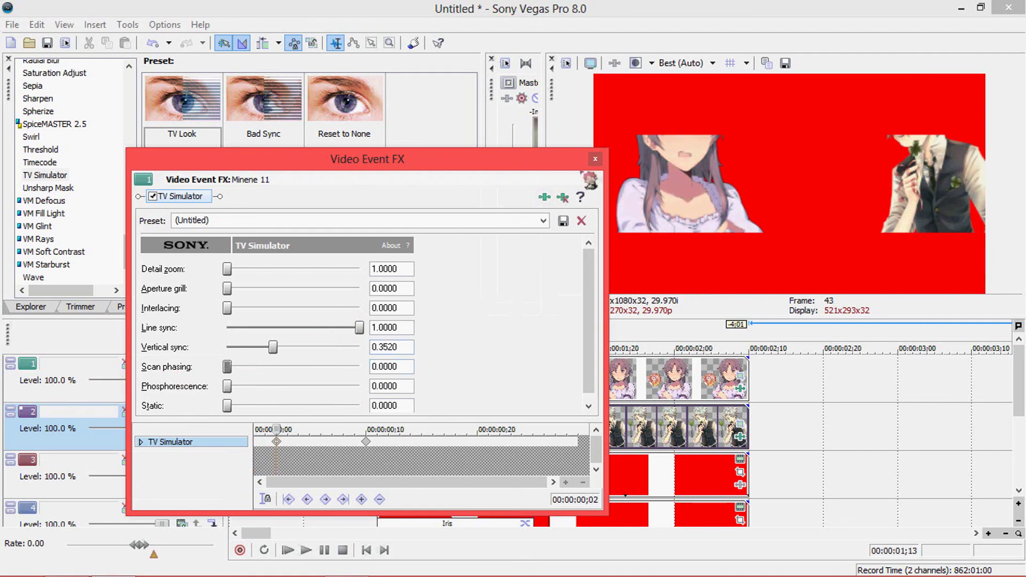
left_click(595, 158)
Play the timeline from 00:00:01;11 to preview the TV Simulator effect on both characters.
left_click(533, 389)
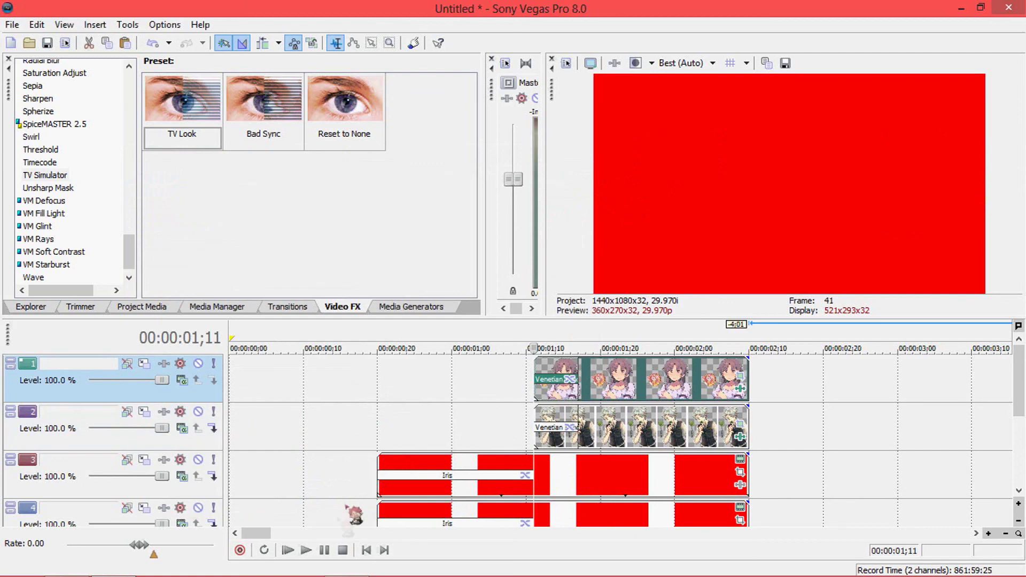
left_click(306, 550)
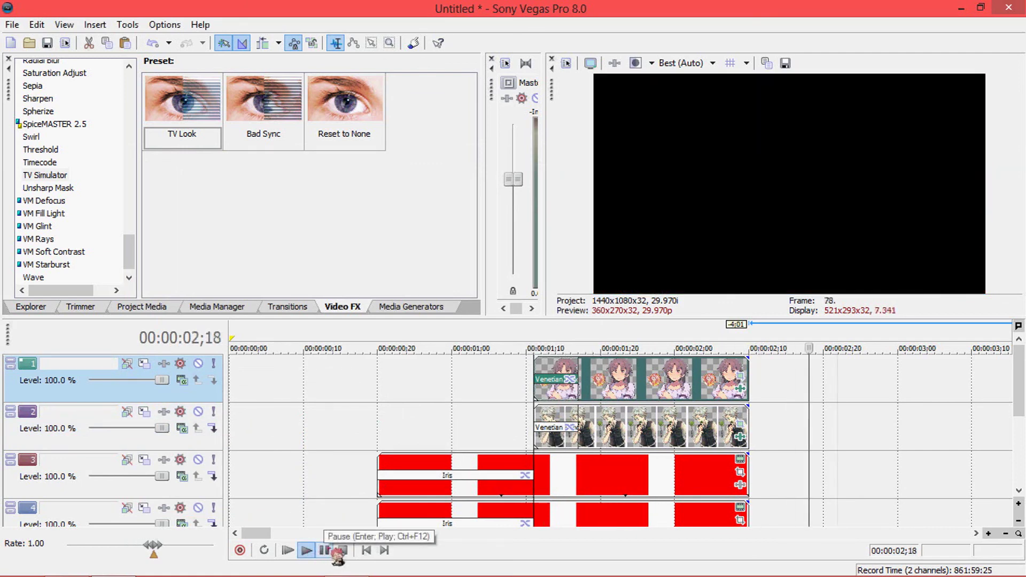